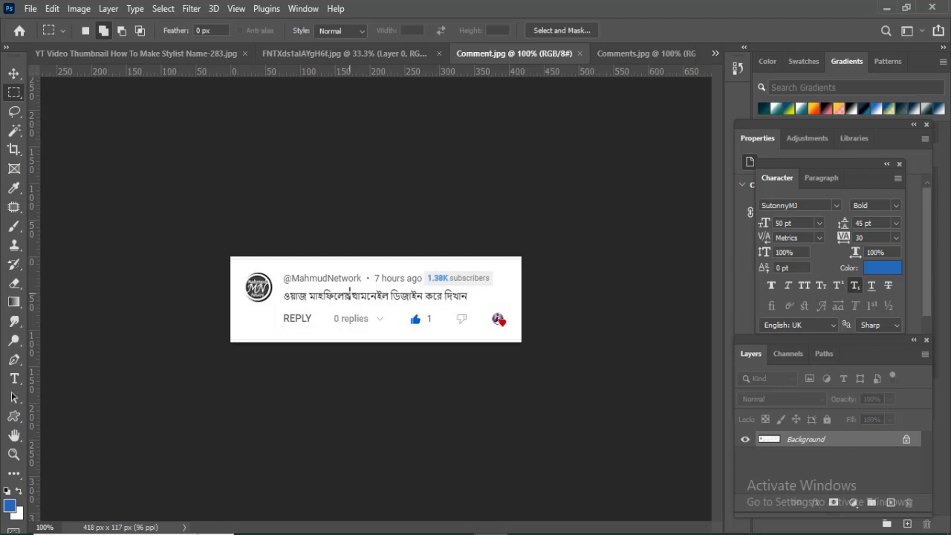
Step: Review the comment screenshots in Comment.jpg and Comments.jpg, and return to the blank thumbnail document
{"action": "left_click_drag", "start_coordinate": [283, 288], "coordinate": [468, 307]}
{"action": "left_click", "coordinate": [456, 316]}
{"action": "left_click", "coordinate": [624, 54]}
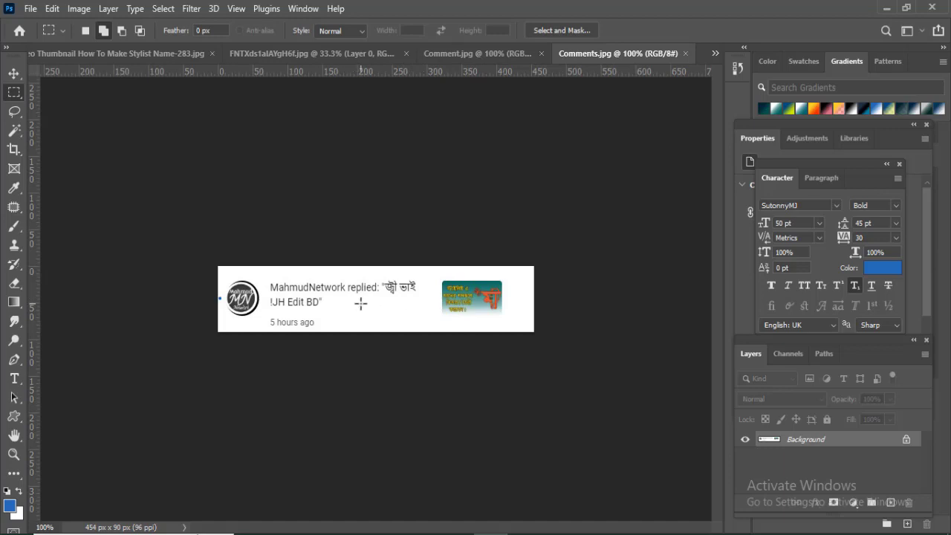
{"action": "key", "text": "ctrl+Tab"}
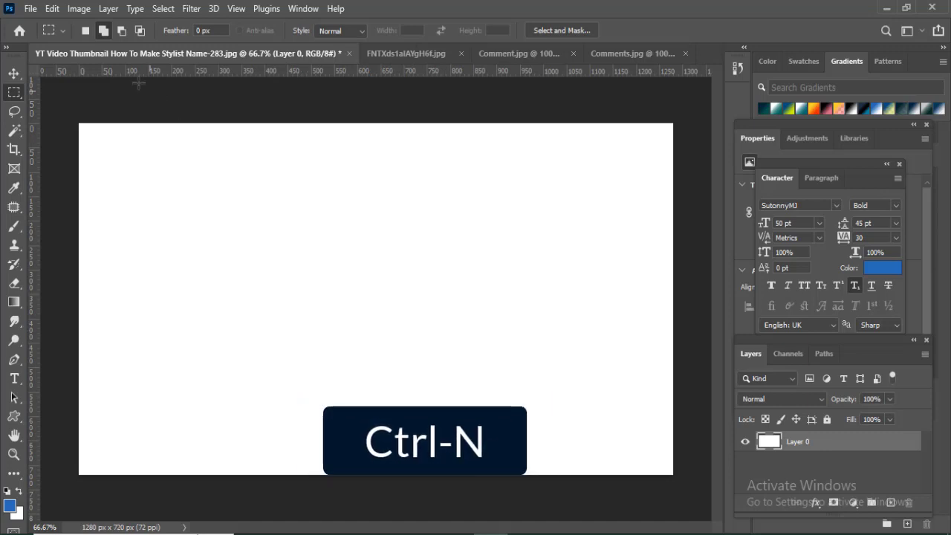
{"action": "left_click", "coordinate": [30, 8]}
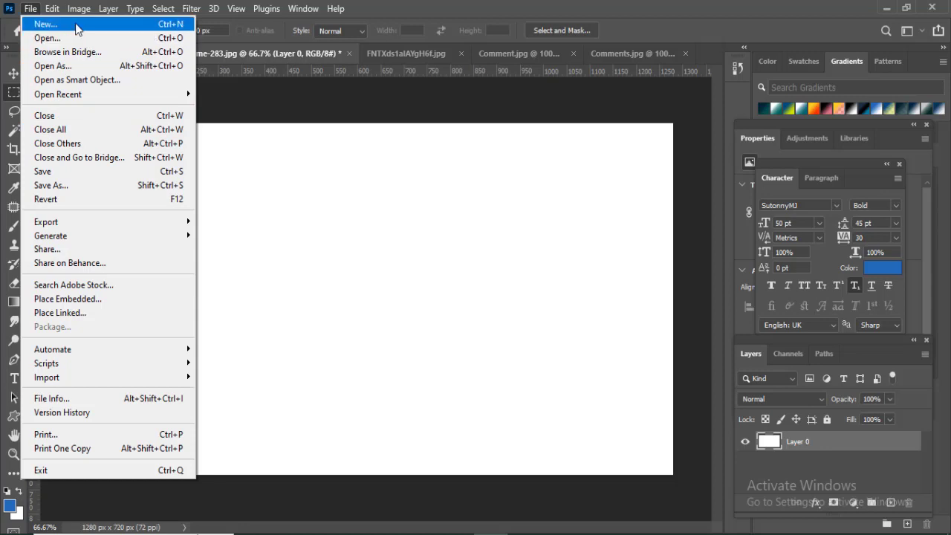
{"action": "left_click", "coordinate": [46, 24]}
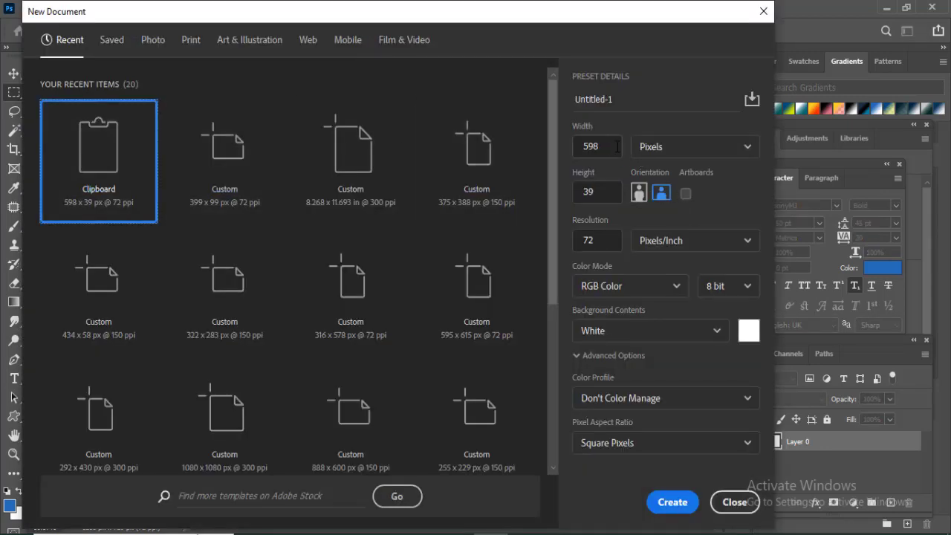
{"action": "left_click", "coordinate": [733, 501]}
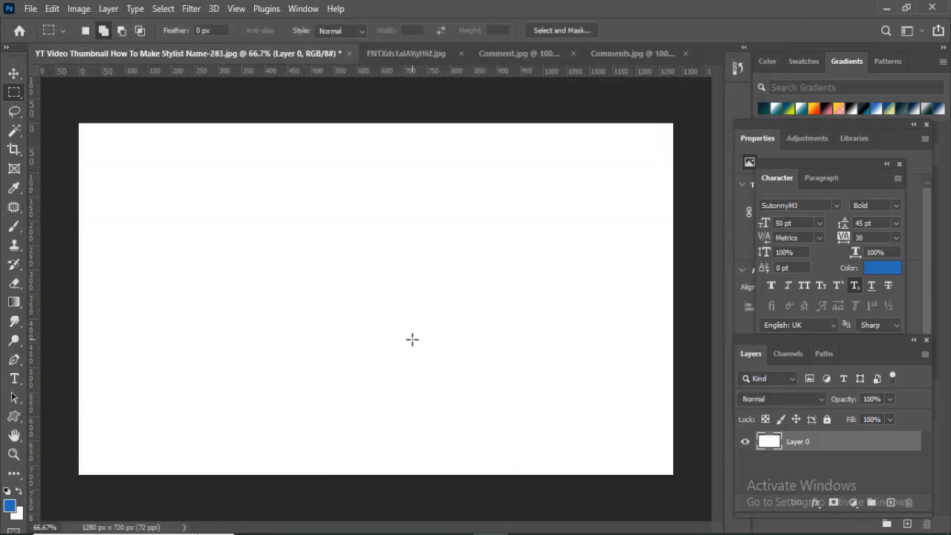
Step: Check the thumbnail document's image size in pixels and its resolution
{"action": "key", "text": "ctrl+alt+i"}
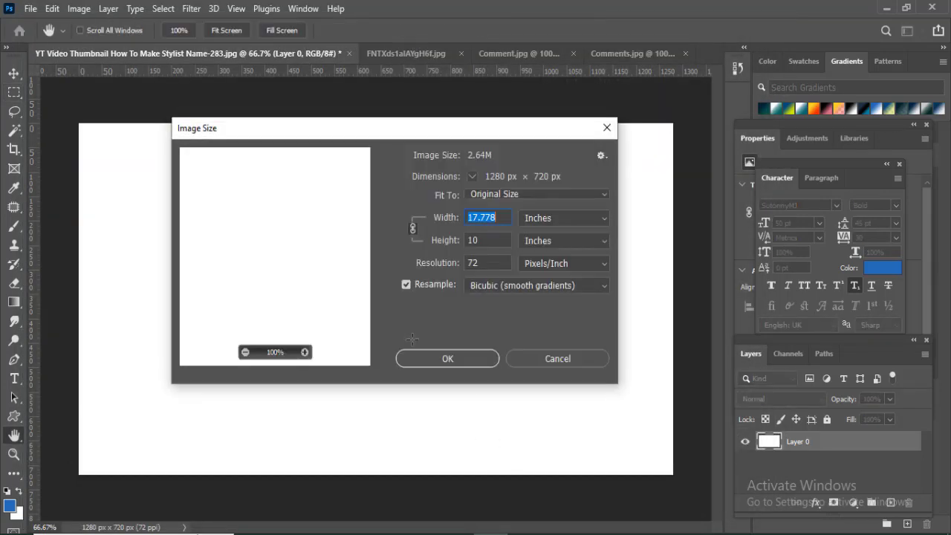
{"action": "left_click", "coordinate": [564, 218]}
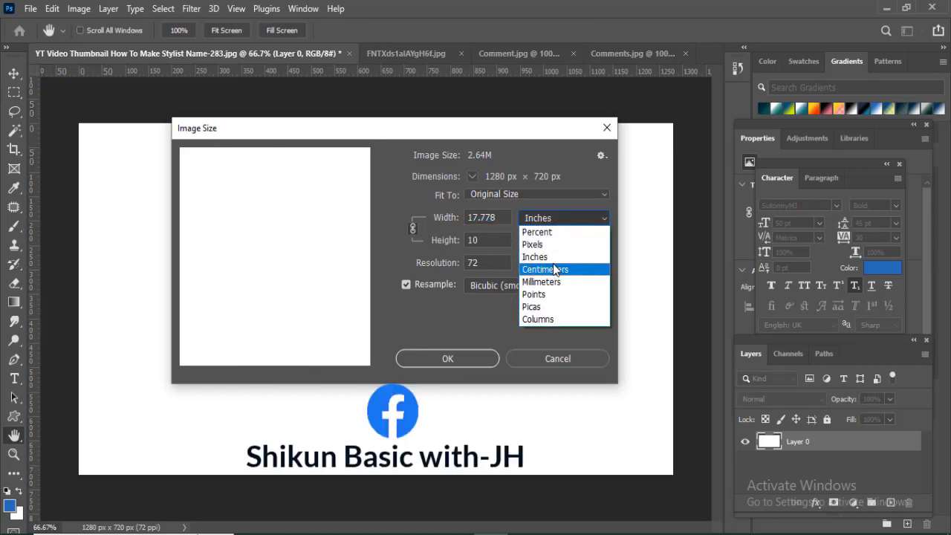
{"action": "left_click", "coordinate": [546, 244]}
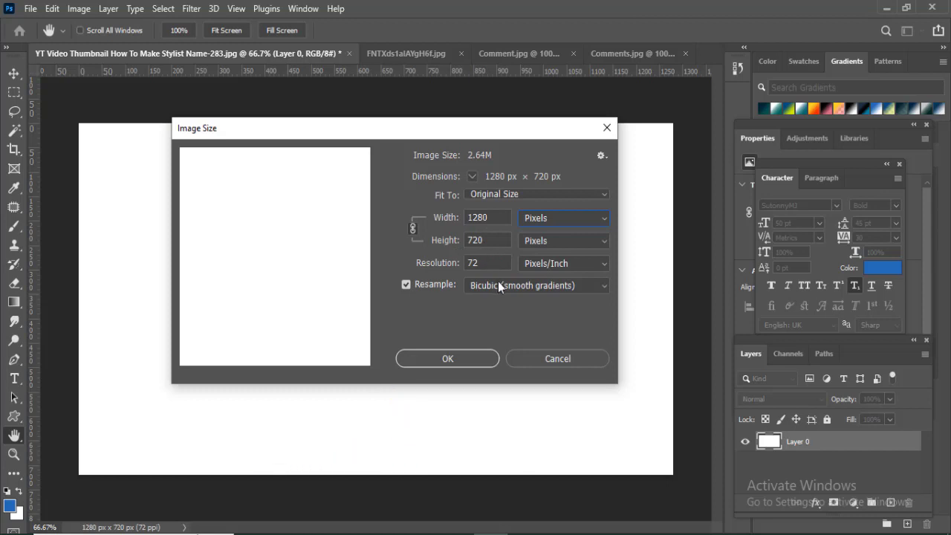
{"action": "left_click_drag", "start_coordinate": [491, 266], "coordinate": [458, 266]}
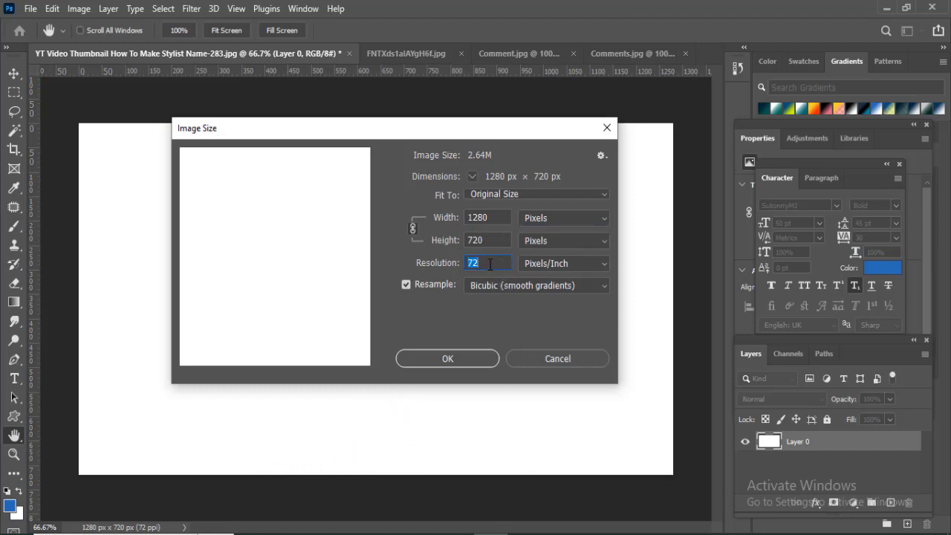
{"action": "left_click", "coordinate": [470, 360]}
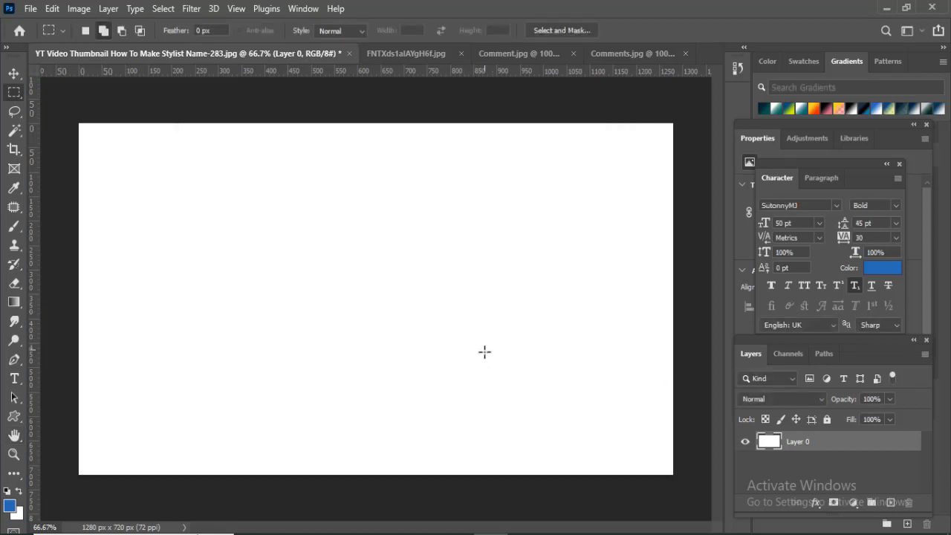
Step: Add a new layer above the white Layer 0 and apply the white-to-teal gradient preset as a fill
{"action": "left_click", "coordinate": [891, 502], "text": "ctrl"}
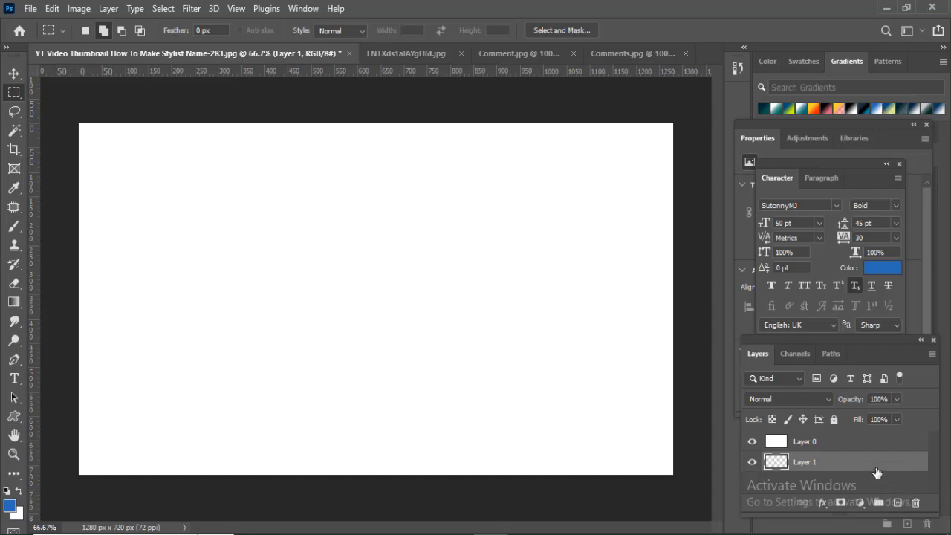
{"action": "key", "text": "Delete"}
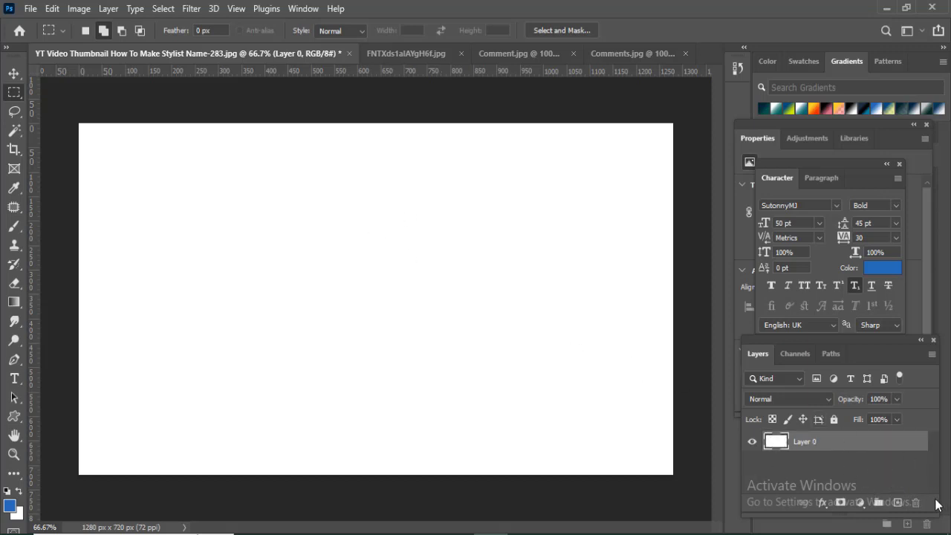
{"action": "left_click", "coordinate": [897, 503], "text": "shift"}
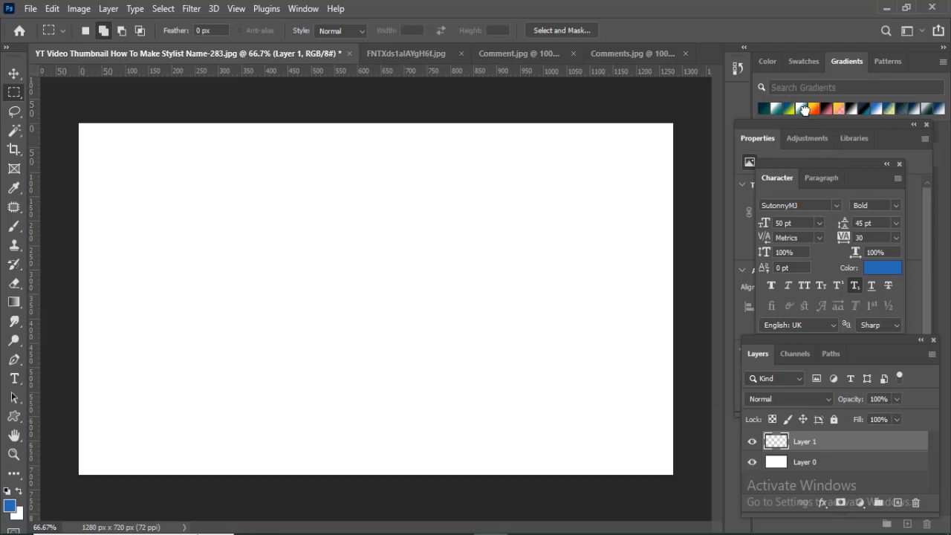
{"action": "left_click_drag", "start_coordinate": [802, 108], "coordinate": [554, 291]}
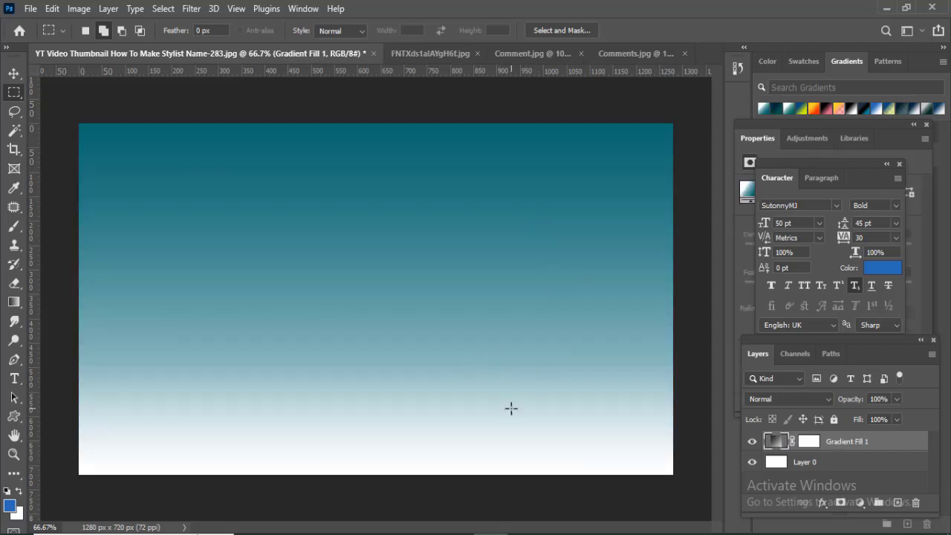
Step: Set the gradient fill to the Linear style with an angle of -179.9 degrees
{"action": "double_click", "coordinate": [775, 441]}
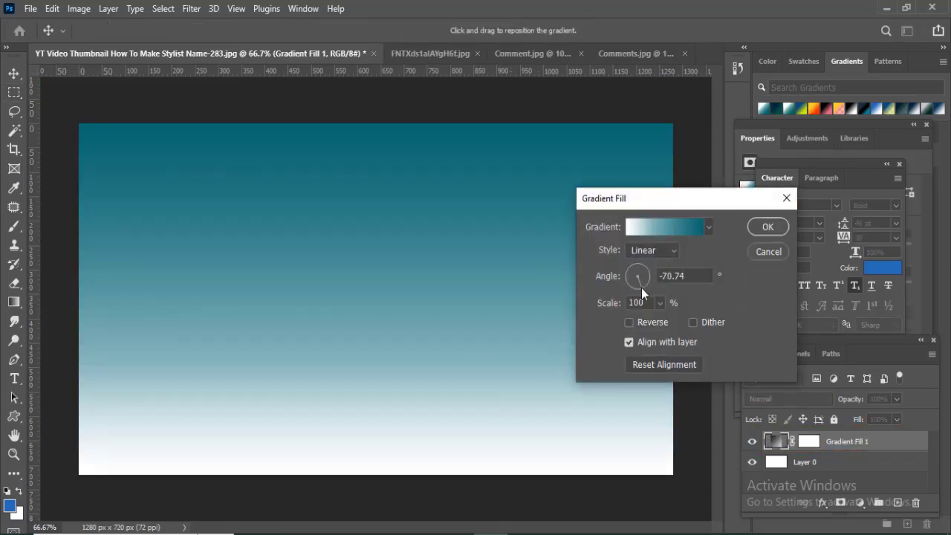
{"action": "left_click_drag", "start_coordinate": [628, 282], "coordinate": [628, 274]}
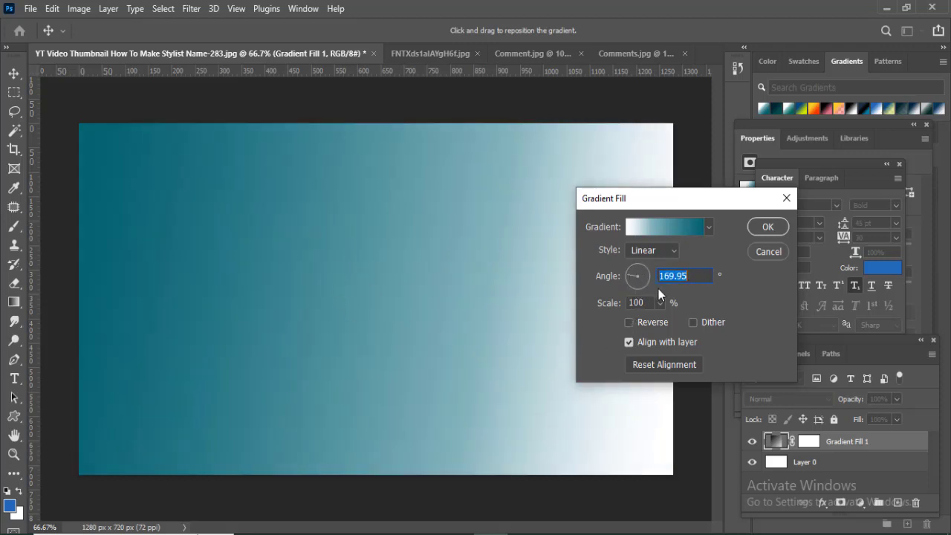
{"action": "left_click", "coordinate": [648, 277]}
{"action": "left_click", "coordinate": [674, 252]}
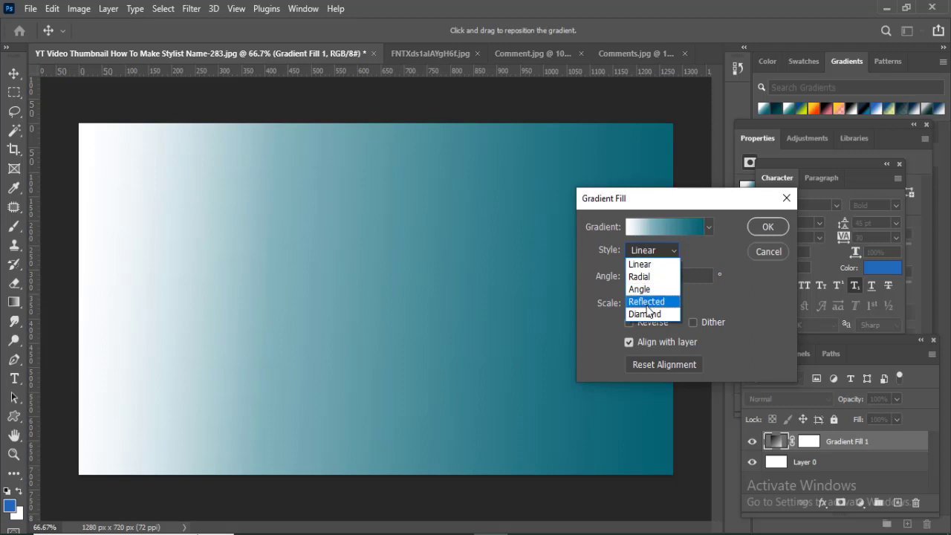
{"action": "left_click", "coordinate": [648, 303]}
{"action": "left_click", "coordinate": [671, 253]}
{"action": "left_click", "coordinate": [632, 278]}
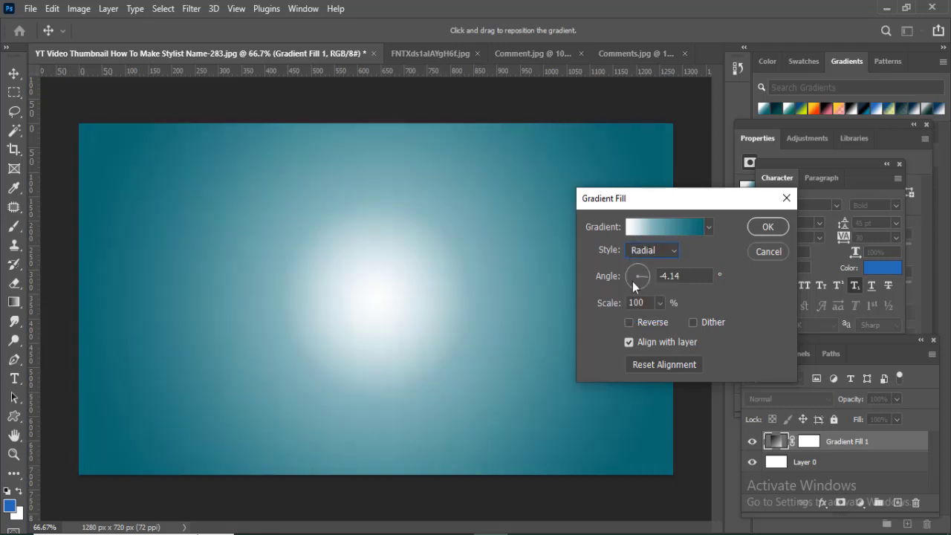
{"action": "left_click", "coordinate": [673, 255]}
{"action": "left_click", "coordinate": [652, 265]}
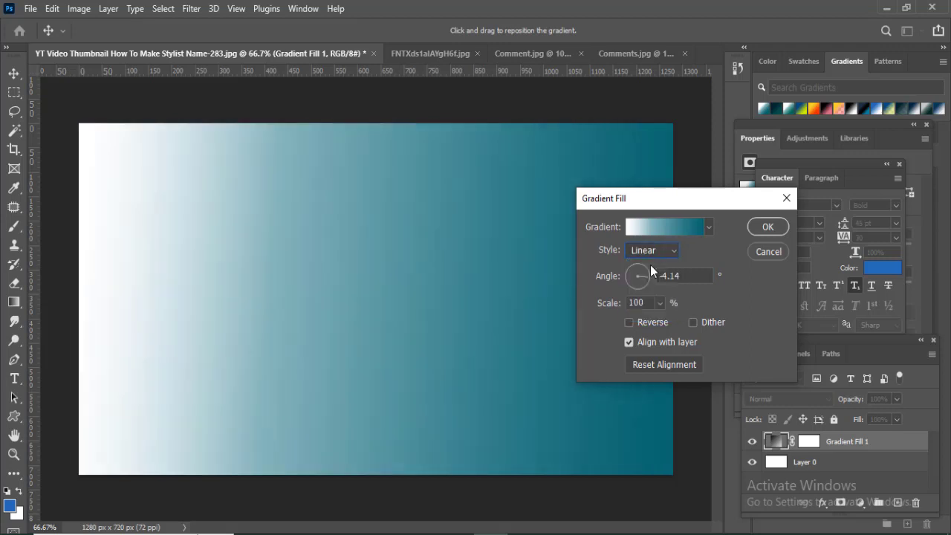
{"action": "left_click_drag", "start_coordinate": [648, 277], "coordinate": [625, 277]}
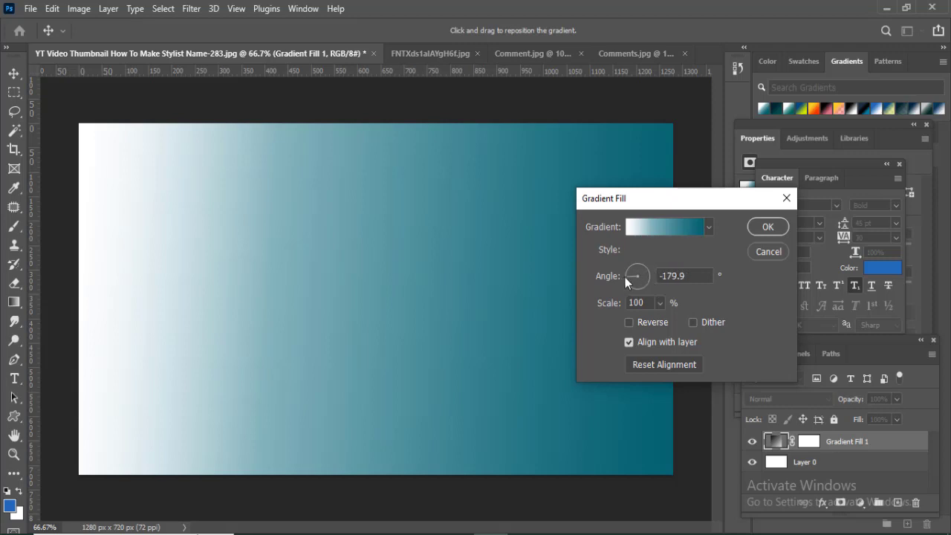
{"action": "left_click", "coordinate": [753, 231]}
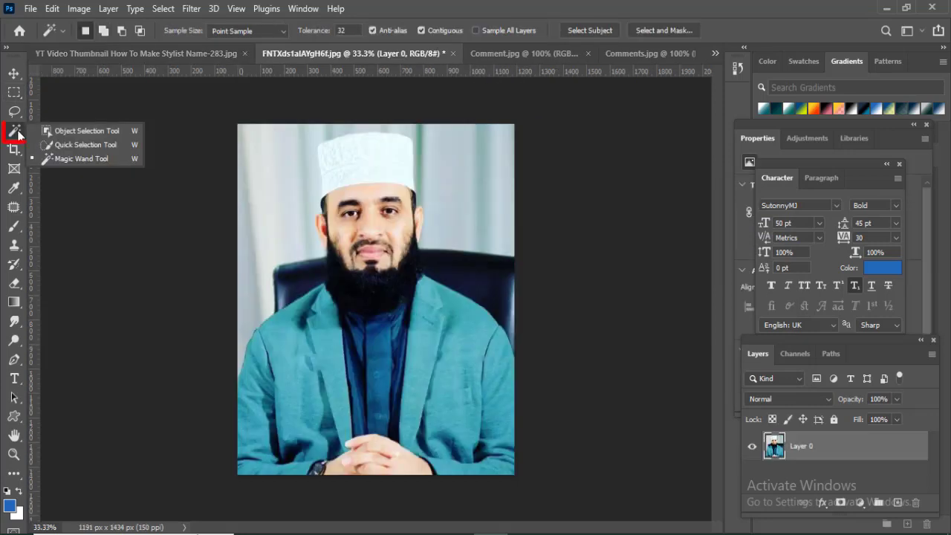
Step: Select the man in the portrait photo with Select Subject, copy him to a new layer and hide the original layer
{"action": "left_click", "coordinate": [582, 34]}
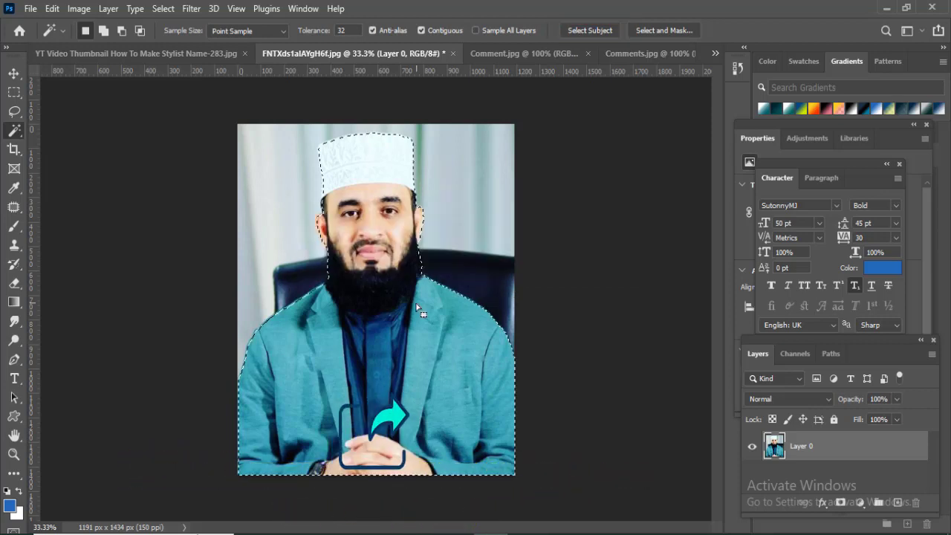
{"action": "key", "text": "ctrl+j"}
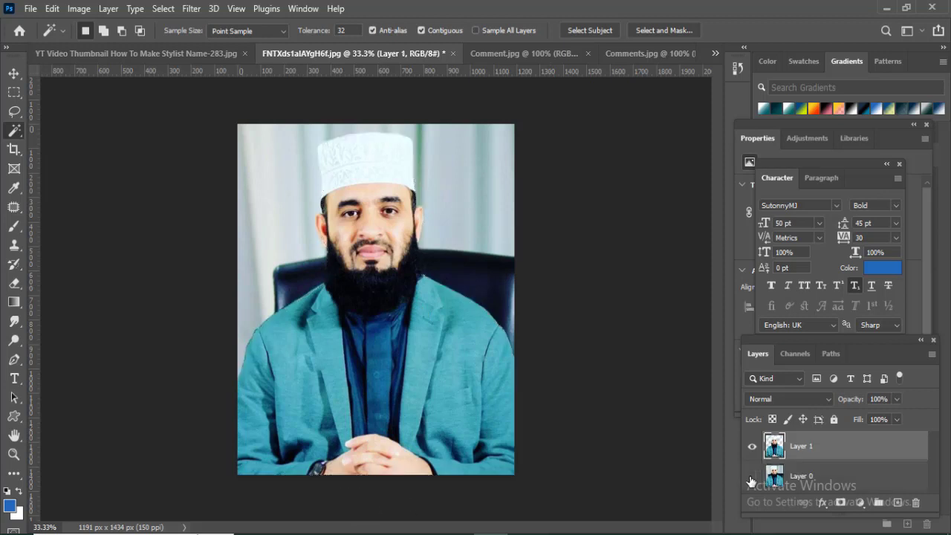
{"action": "left_click", "coordinate": [752, 476]}
{"action": "left_click", "coordinate": [752, 477]}
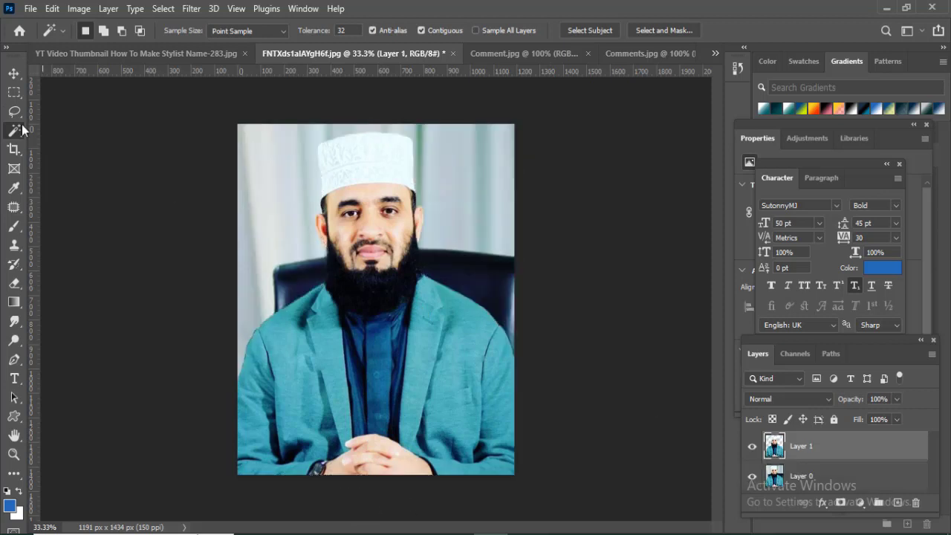
{"action": "left_click", "coordinate": [753, 478]}
{"action": "left_click", "coordinate": [752, 478]}
{"action": "left_click", "coordinate": [753, 478]}
{"action": "left_click", "coordinate": [753, 478]}
Step: Move the cut-out man into the right part of the thumbnail document and centre him vertically relative to the canvas
{"action": "left_click", "coordinate": [14, 72]}
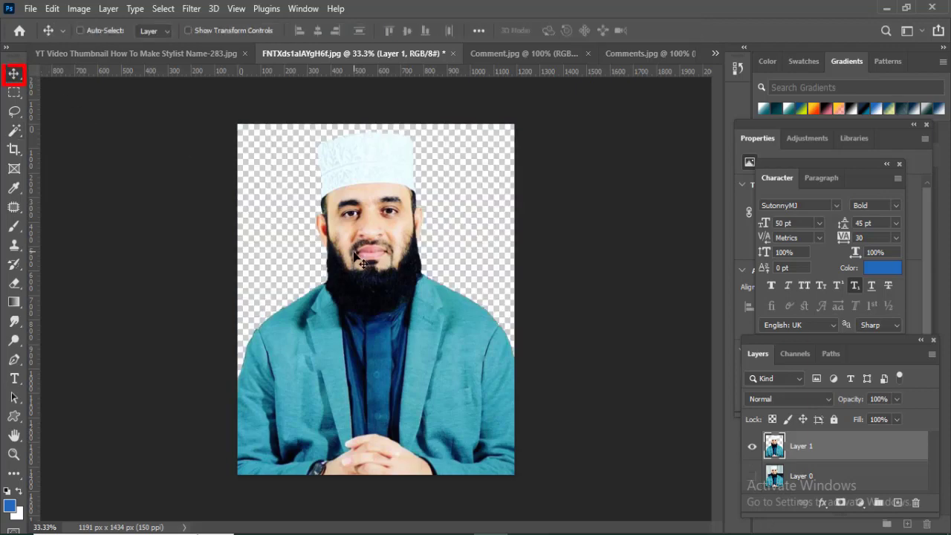
{"action": "left_click_drag", "start_coordinate": [387, 303], "coordinate": [416, 223]}
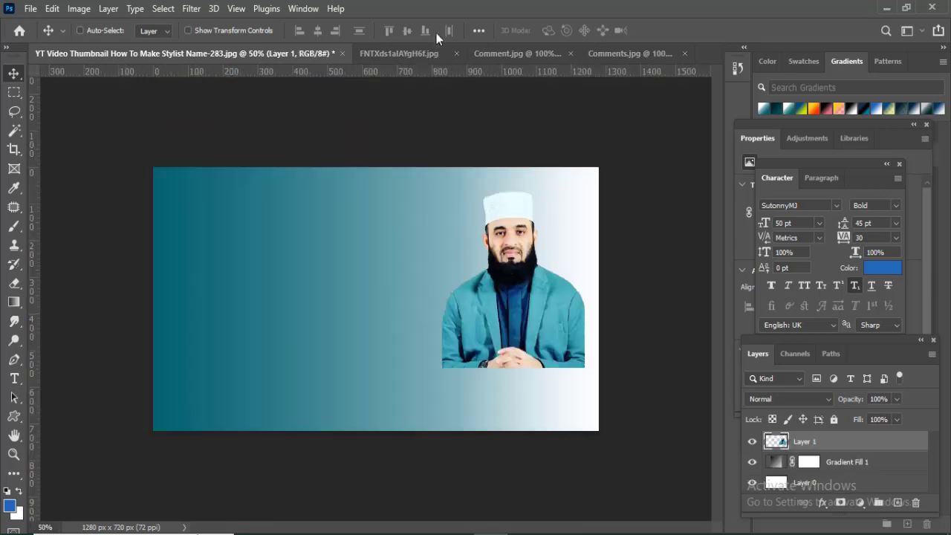
{"action": "left_click", "coordinate": [479, 33]}
{"action": "left_click", "coordinate": [510, 165]}
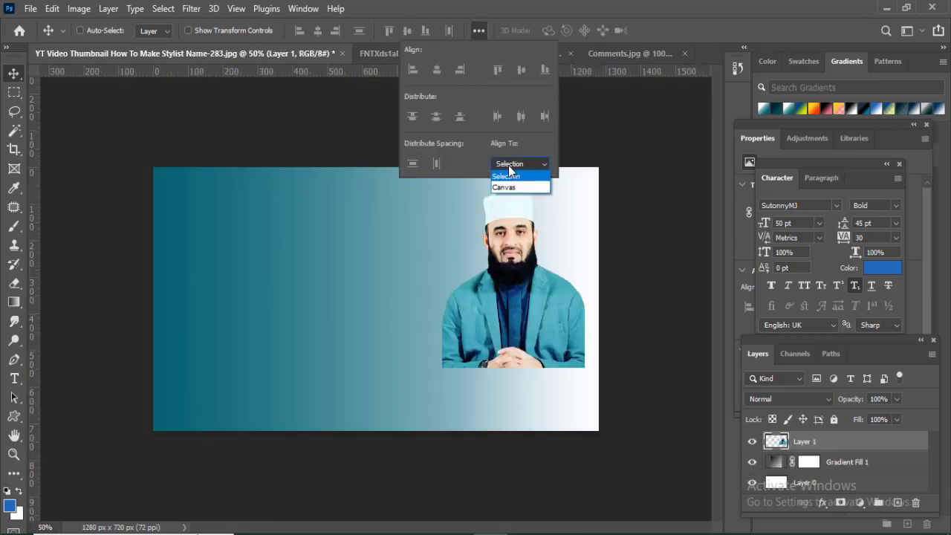
{"action": "left_click", "coordinate": [508, 188]}
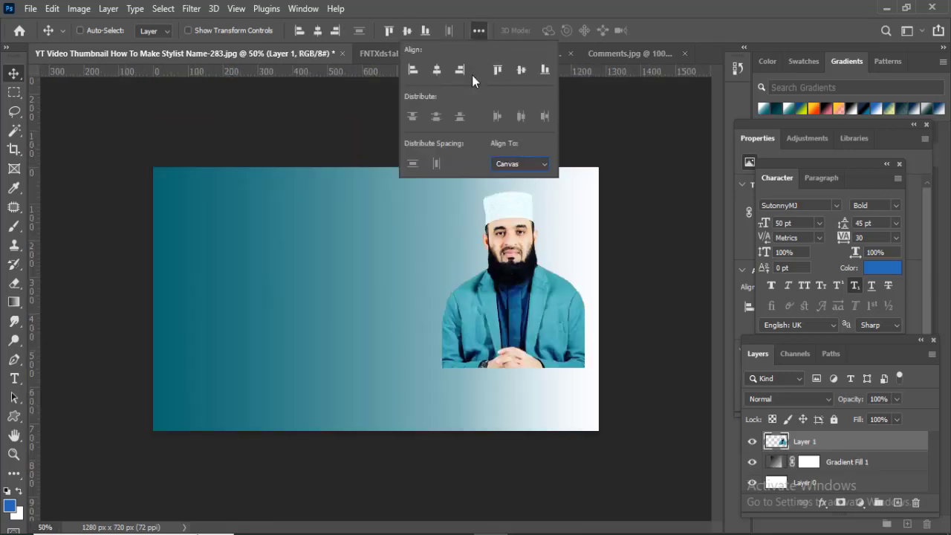
{"action": "left_click", "coordinate": [524, 70]}
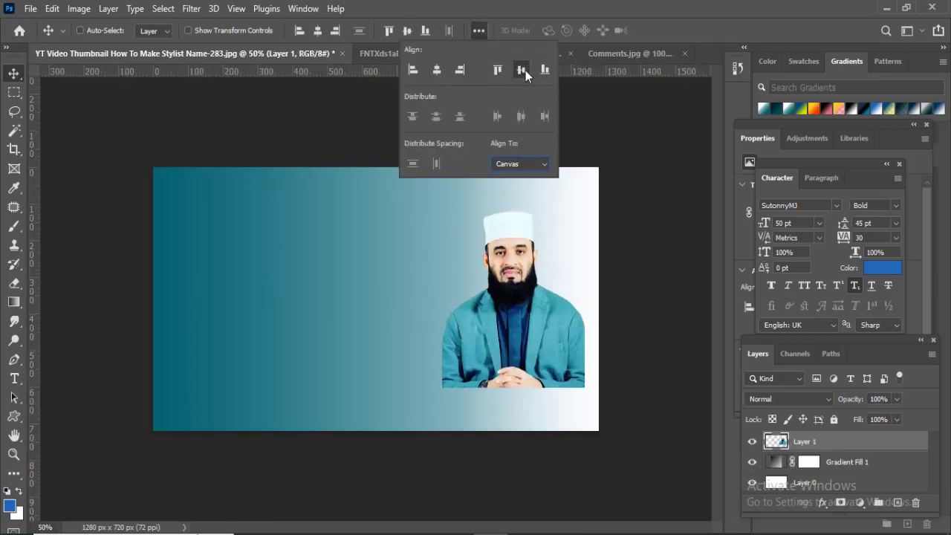
Step: Add a new layer and draw a blue, nearly circular ellipse over the cut-out man
{"action": "left_click", "coordinate": [898, 503]}
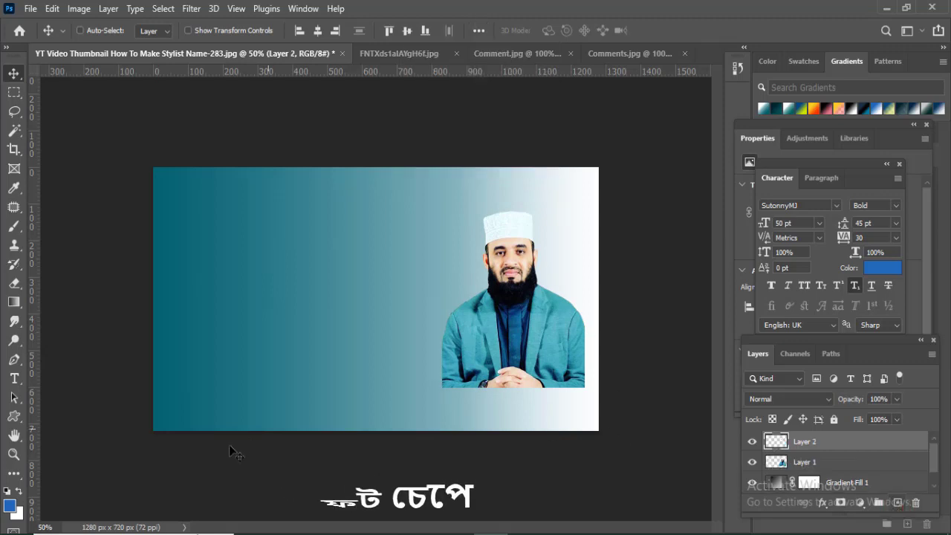
{"action": "right_click", "coordinate": [15, 421]}
{"action": "left_click", "coordinate": [45, 505]}
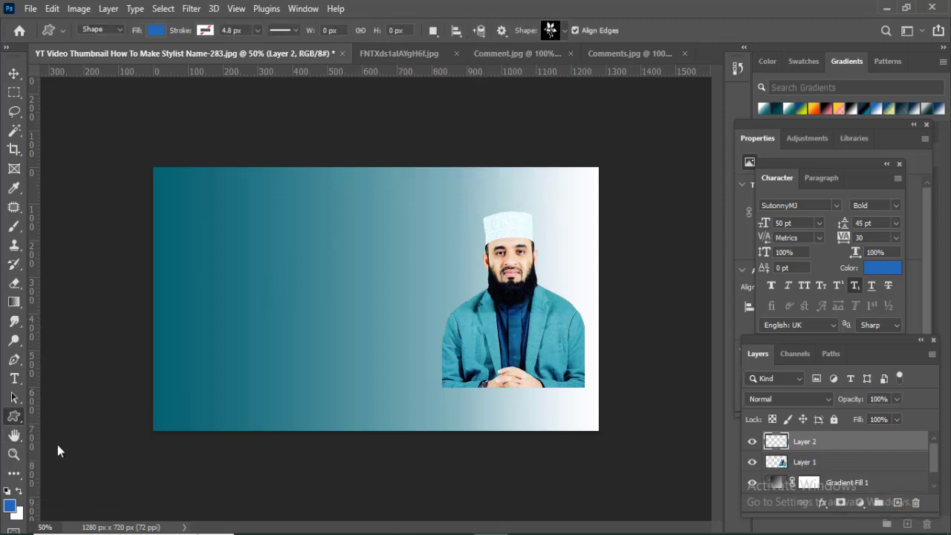
{"action": "key", "text": "shift+u"}
{"action": "key", "text": "shift+u"}
{"action": "left_click_drag", "start_coordinate": [432, 212], "coordinate": [592, 401]}
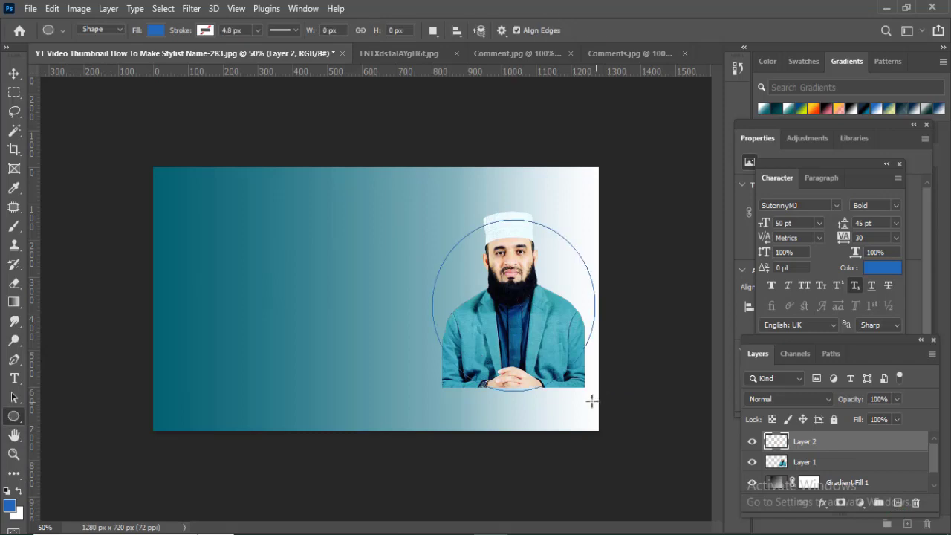
Step: Move the ellipse layer beneath the cut-out man's layer and duplicate the ellipse
{"action": "key", "text": "v"}
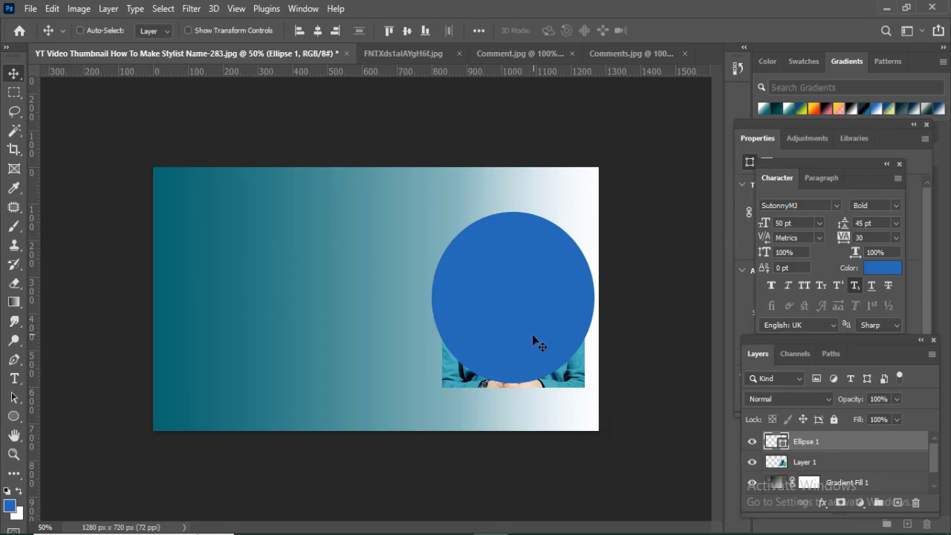
{"action": "left_click_drag", "start_coordinate": [846, 446], "coordinate": [826, 470]}
{"action": "left_click", "coordinate": [846, 461]}
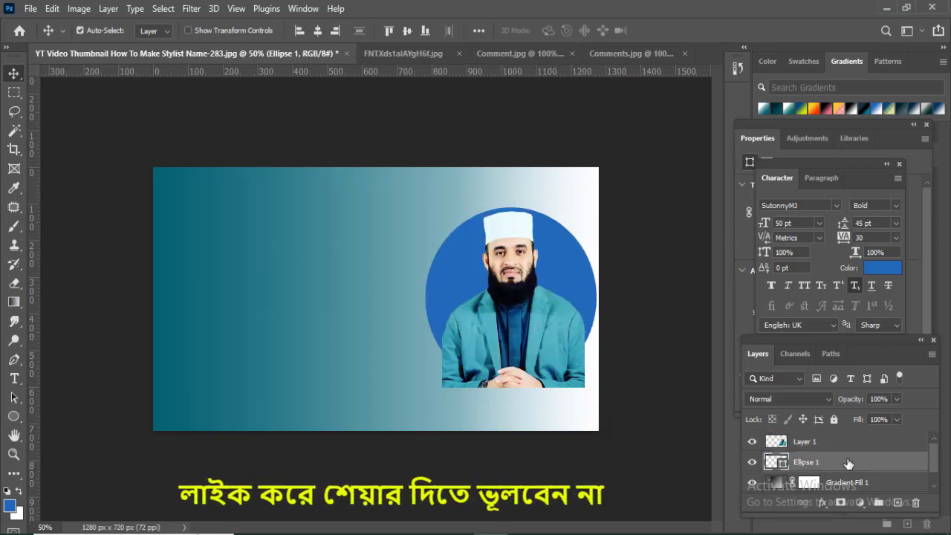
{"action": "key", "text": "ctrl+j"}
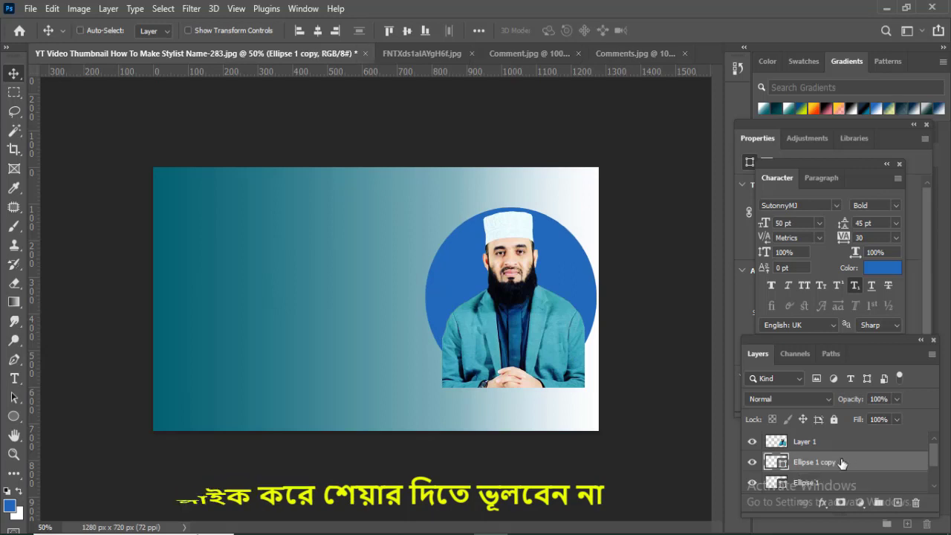
Step: Place the duplicate ellipse above the cut-out man's layer, hide it, and clip the man's layer to the original ellipse
{"action": "left_click_drag", "start_coordinate": [847, 462], "coordinate": [835, 441]}
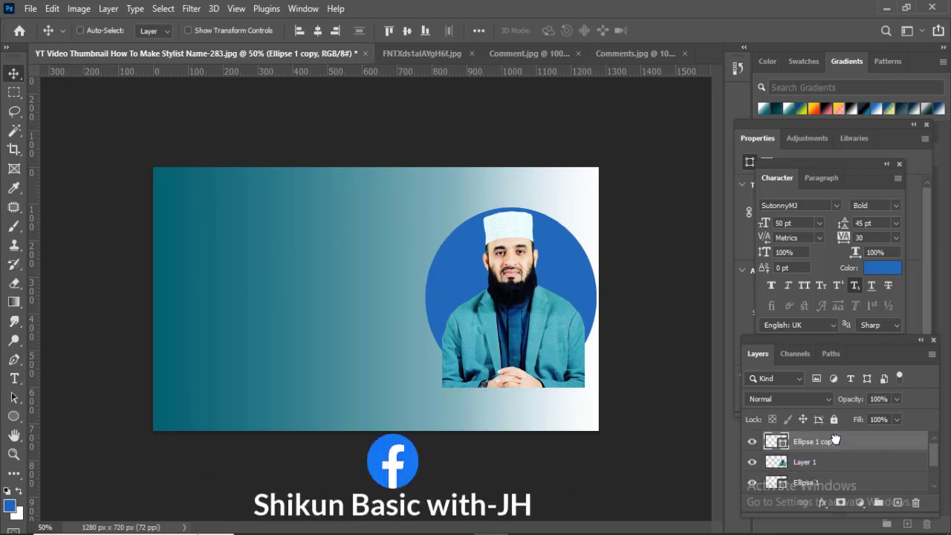
{"action": "left_click", "coordinate": [753, 442]}
{"action": "left_click", "coordinate": [830, 465]}
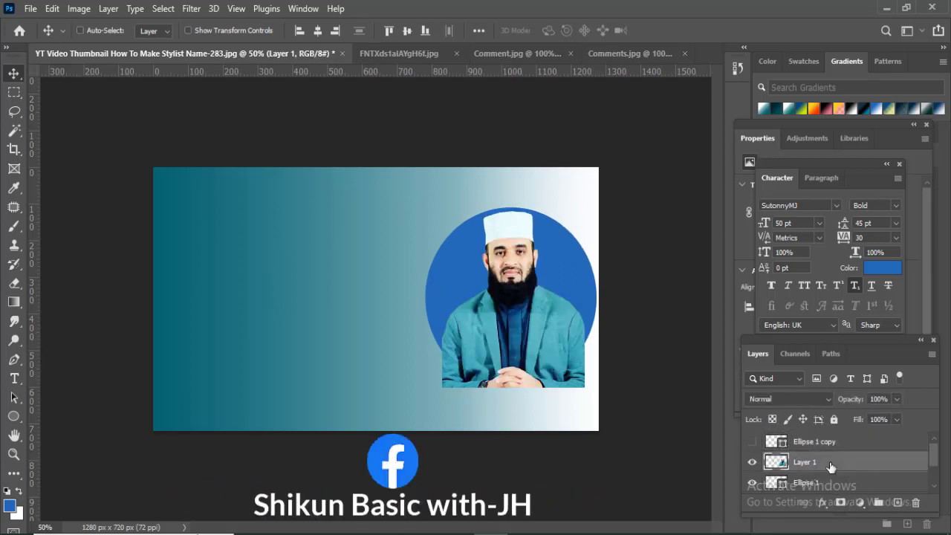
{"action": "right_click", "coordinate": [831, 465]}
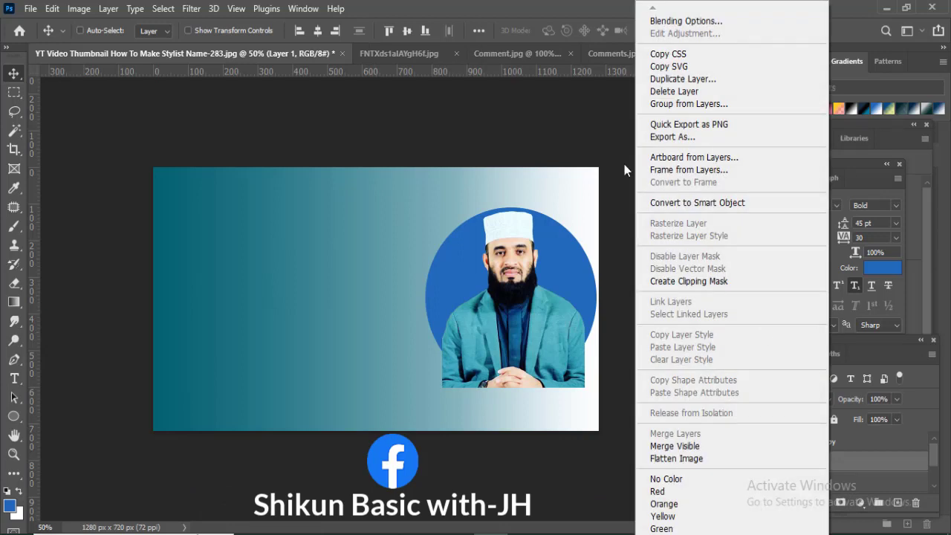
{"action": "left_click", "coordinate": [677, 279]}
Step: Fill the original ellipse behind the man with a teal-to-white gradient preset
{"action": "left_click", "coordinate": [808, 484]}
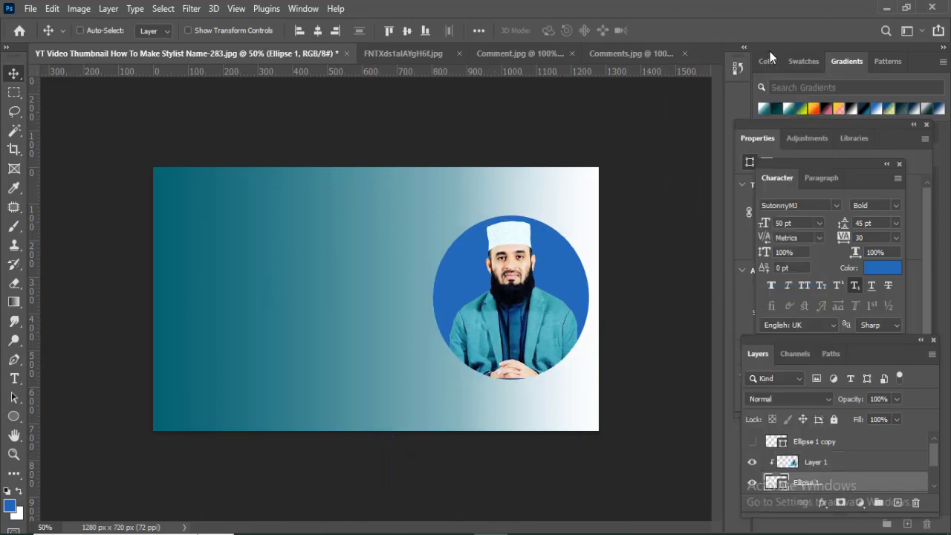
{"action": "left_click", "coordinate": [789, 109]}
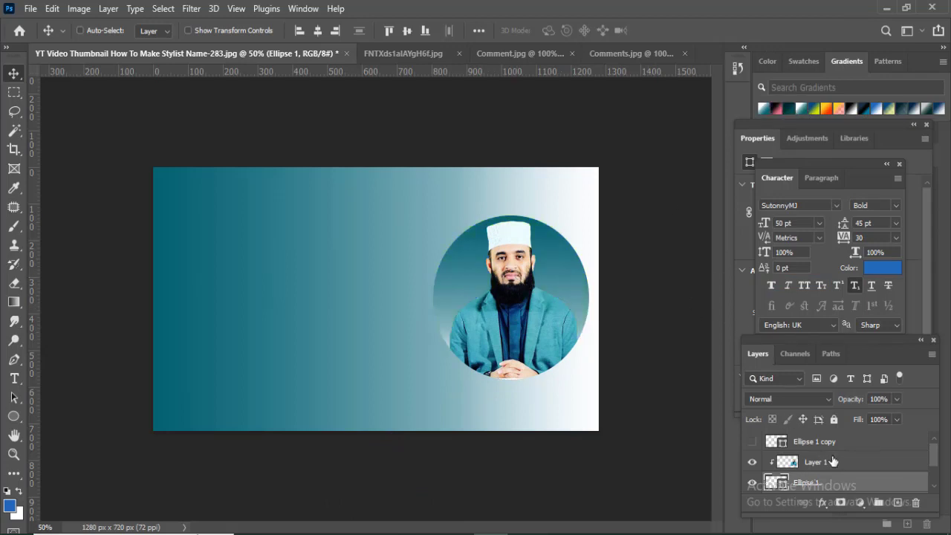
Step: Show the duplicate ellipse, remove its fill and give it a red stroke
{"action": "left_click", "coordinate": [749, 442]}
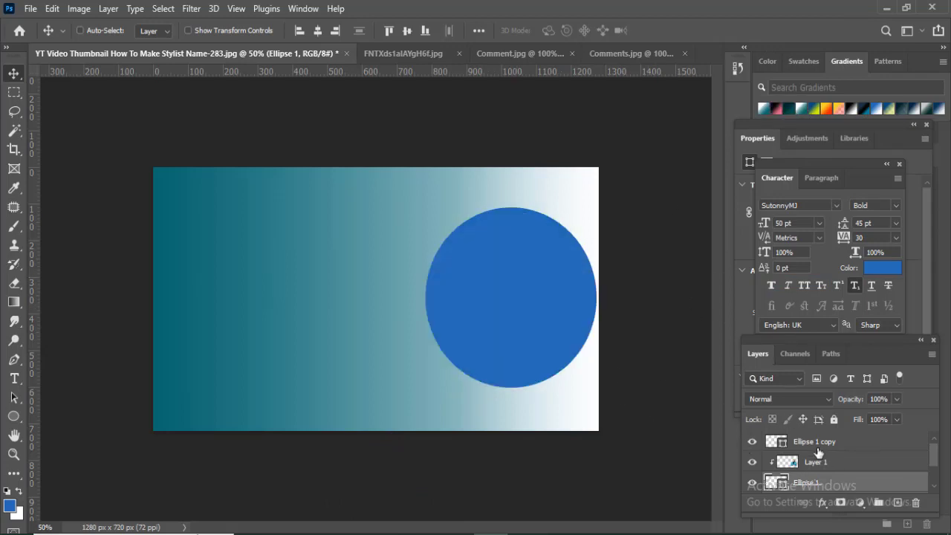
{"action": "left_click", "coordinate": [817, 446]}
{"action": "left_click", "coordinate": [14, 416]}
{"action": "left_click", "coordinate": [156, 29]}
{"action": "left_click", "coordinate": [61, 58]}
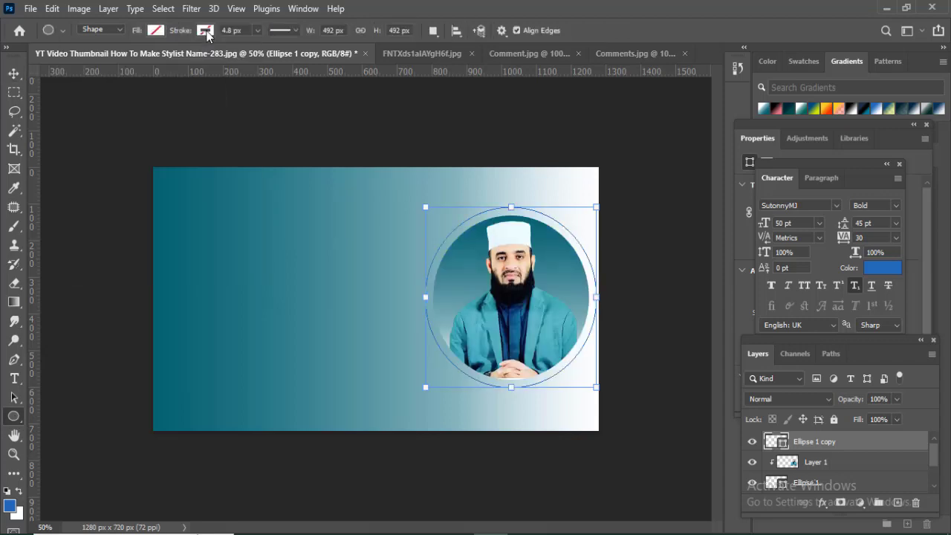
{"action": "left_click", "coordinate": [205, 30]}
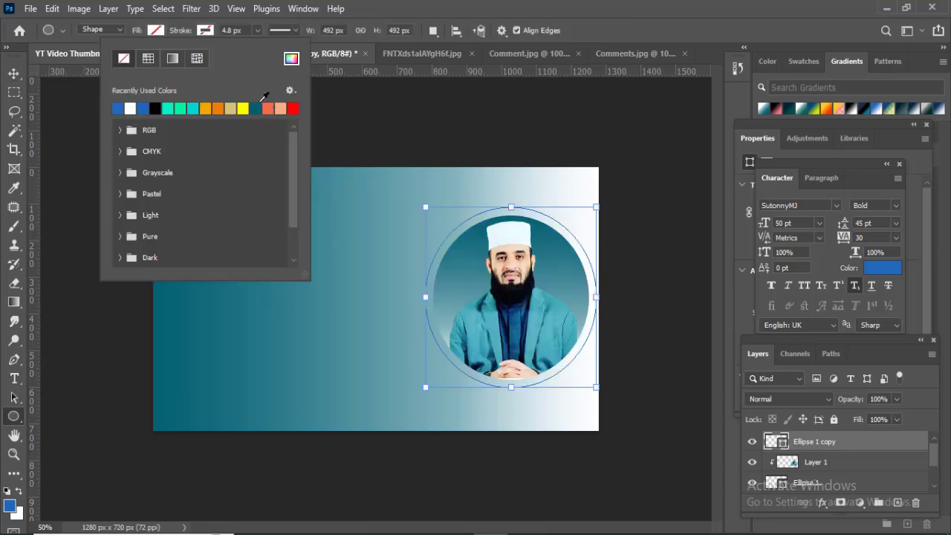
{"action": "left_click", "coordinate": [293, 109]}
{"action": "left_click", "coordinate": [337, 134]}
{"action": "key", "text": "v"}
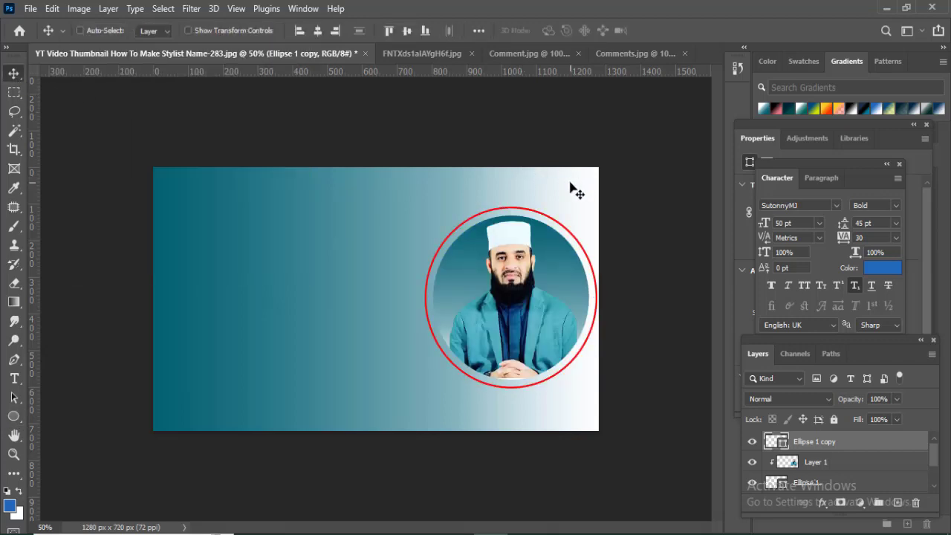
Step: Scale the red ring down to about 476 px across and thicken its stroke to 10.20 px
{"action": "key", "text": "ctrl+t"}
{"action": "left_click_drag", "start_coordinate": [598, 207], "coordinate": [594, 210]}
{"action": "key", "text": "Return"}
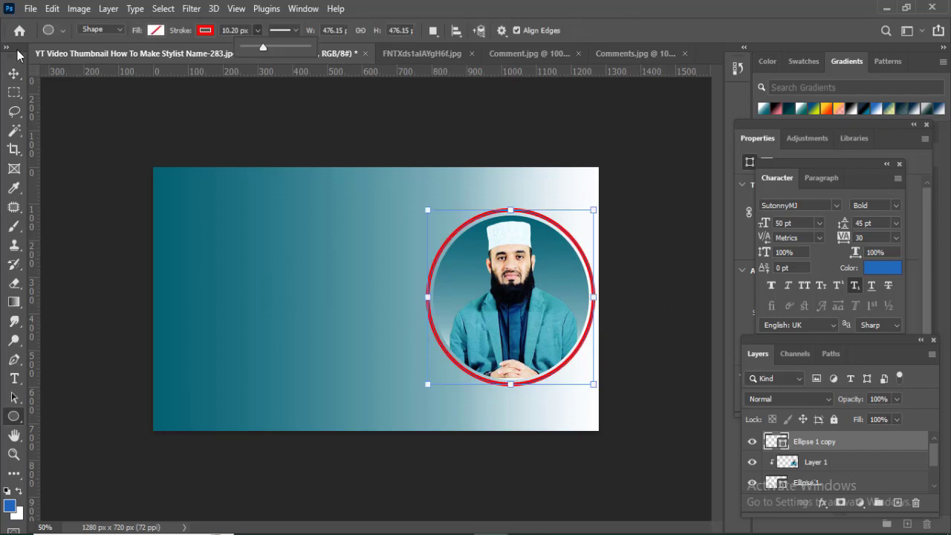
{"action": "left_click", "coordinate": [14, 73]}
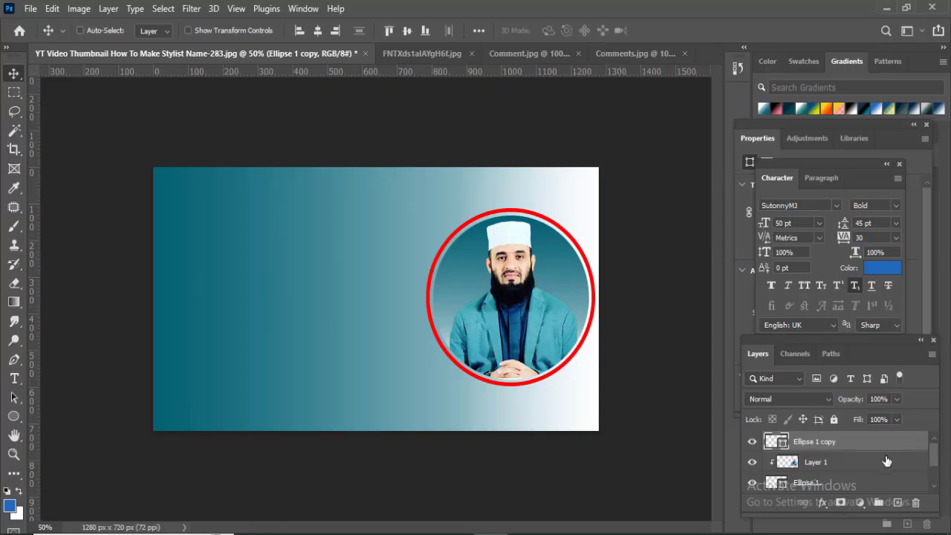
Step: Add a drop shadow to the red ring and slightly reduce the shadow's spread and size
{"action": "right_click", "coordinate": [837, 449]}
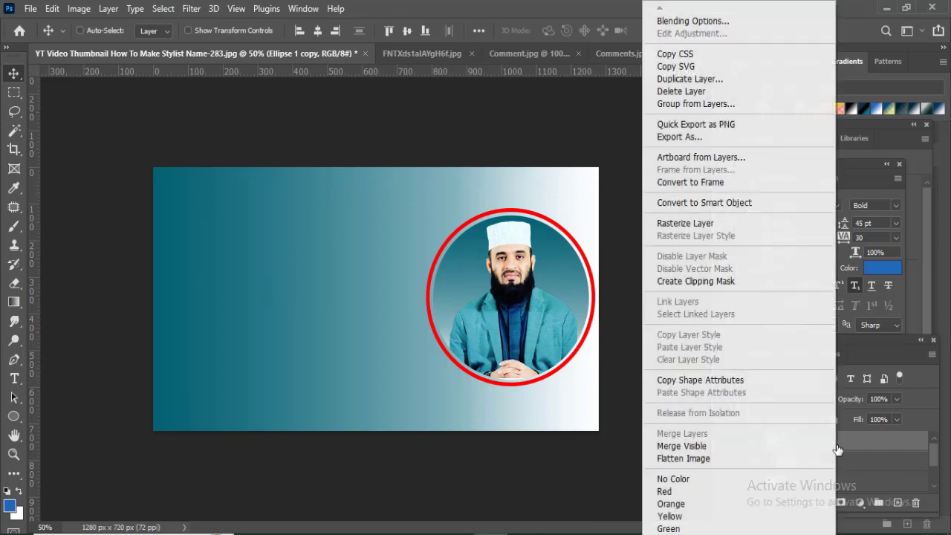
{"action": "left_click", "coordinate": [703, 27]}
{"action": "left_click", "coordinate": [27, 395]}
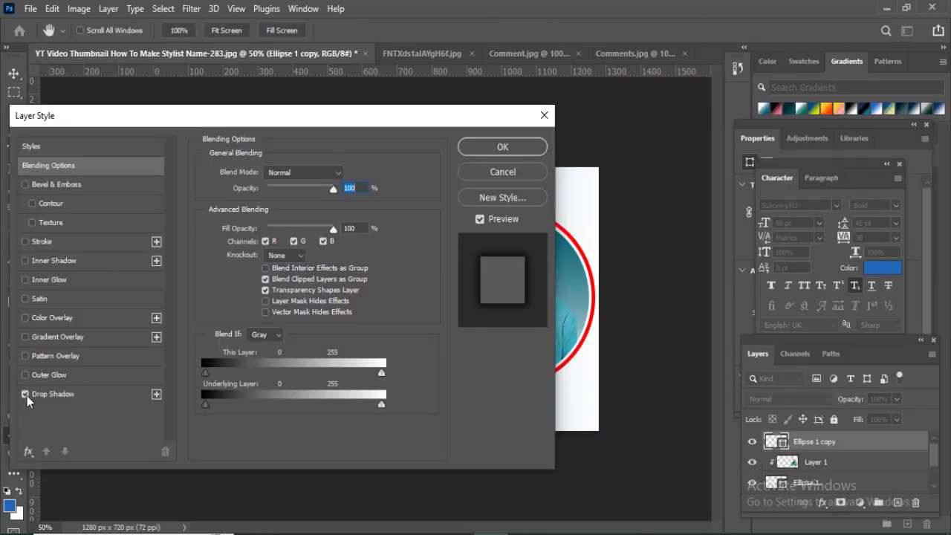
{"action": "left_click", "coordinate": [31, 397]}
{"action": "left_click_drag", "start_coordinate": [363, 119], "coordinate": [187, 132]}
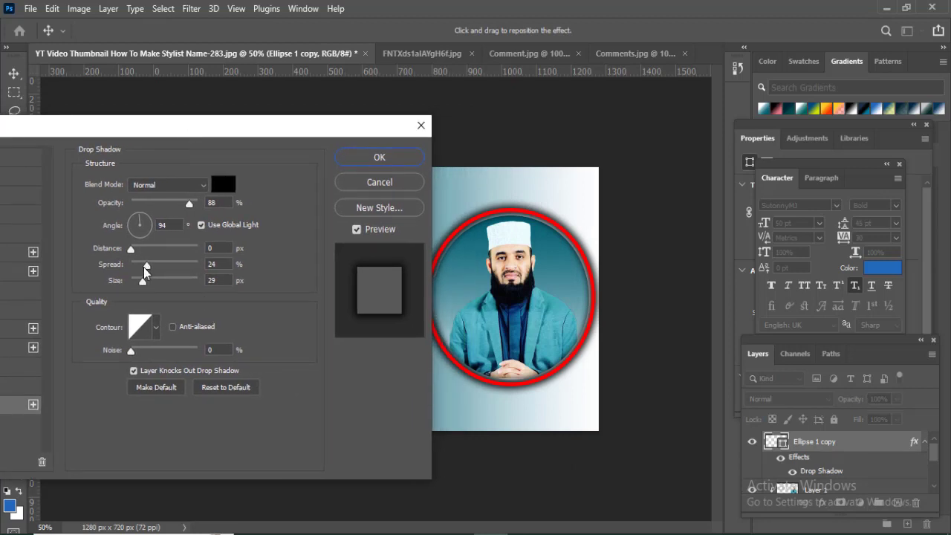
{"action": "left_click_drag", "start_coordinate": [147, 264], "coordinate": [139, 265]}
{"action": "left_click_drag", "start_coordinate": [142, 280], "coordinate": [138, 281]}
{"action": "key", "text": "Return"}
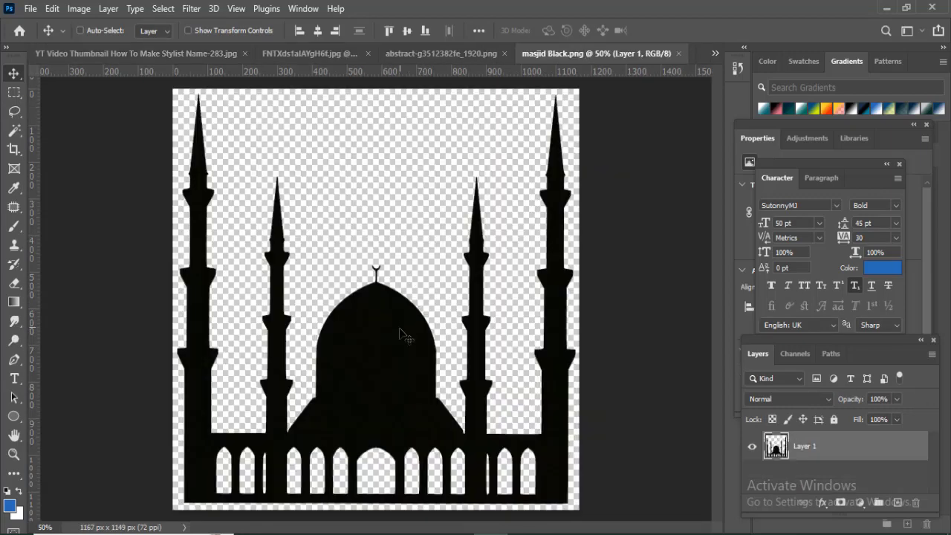
Step: Bring the black mosque silhouette into the thumbnail's lower-left area and resize it to about 790 x 519 px
{"action": "left_click_drag", "start_coordinate": [396, 349], "coordinate": [356, 312]}
{"action": "key", "text": "ctrl+t"}
{"action": "left_click_drag", "start_coordinate": [448, 123], "coordinate": [435, 242]}
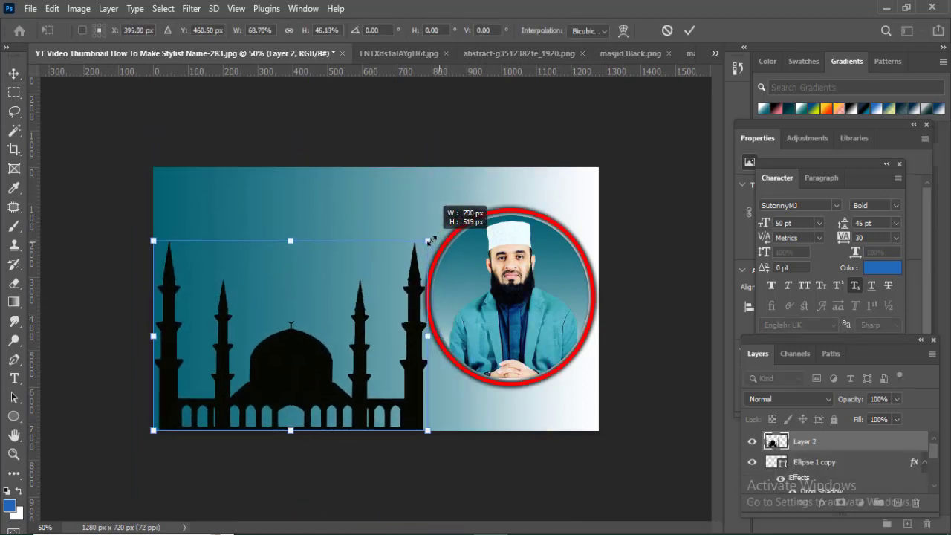
{"action": "key", "text": "Return"}
Step: Set the mosque layer's blend mode to Screen and lower its opacity to about 77%
{"action": "left_click", "coordinate": [810, 399]}
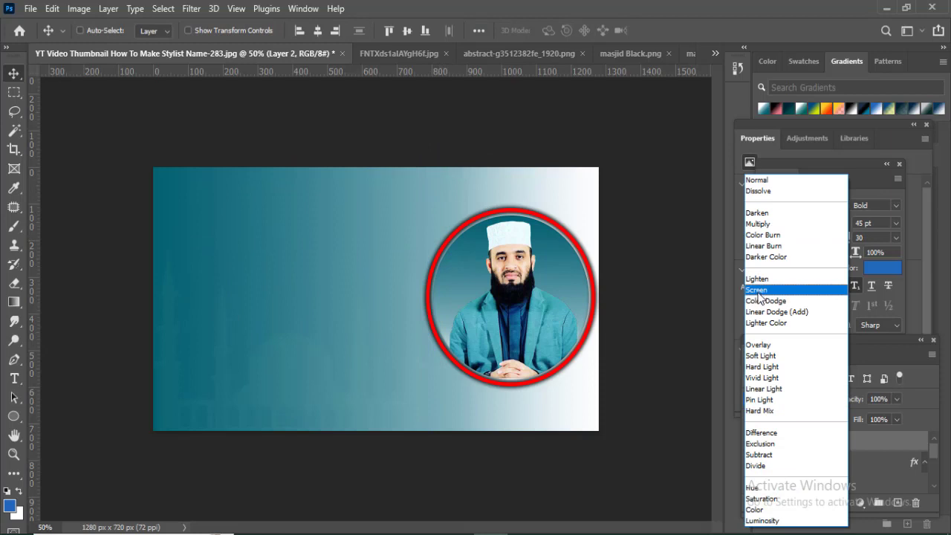
{"action": "left_click", "coordinate": [758, 290]}
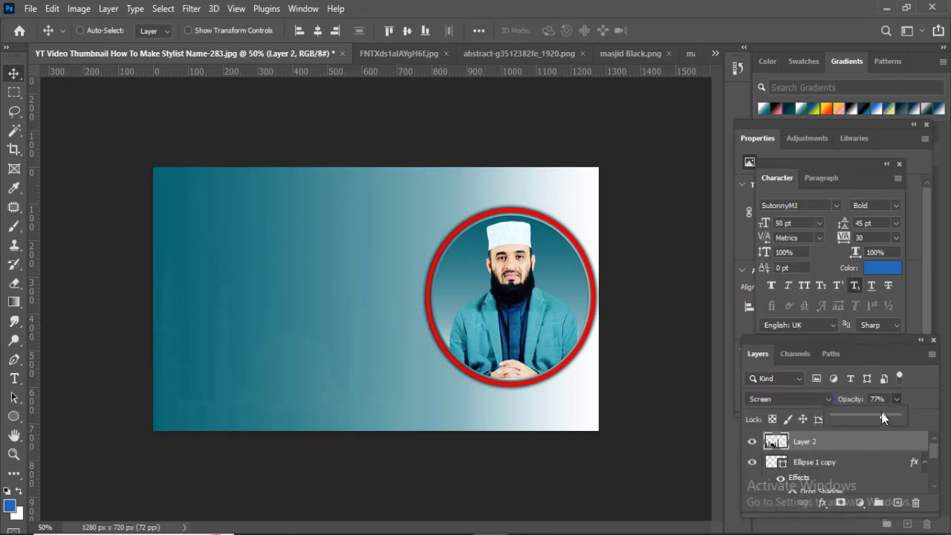
Step: Bring the black lantern into the thumbnail's upper-left area and lighten it with Levels by raising the output black level
{"action": "left_click", "coordinate": [524, 53]}
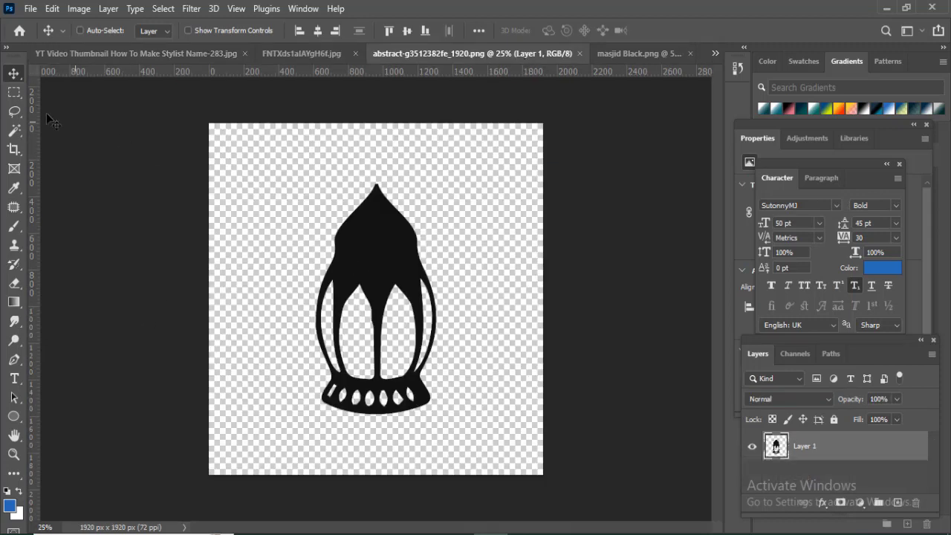
{"action": "left_click_drag", "start_coordinate": [405, 296], "coordinate": [274, 297]}
{"action": "key", "text": "ctrl+l"}
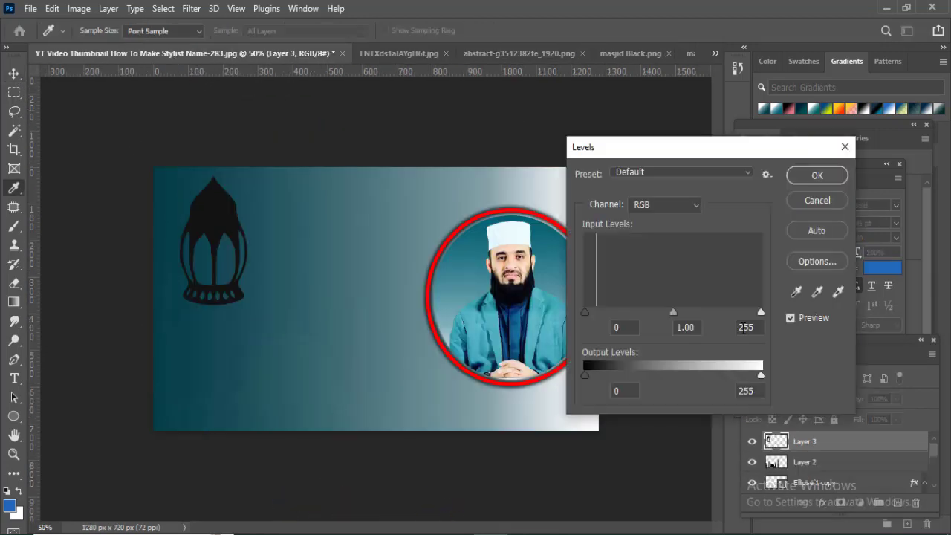
{"action": "left_click_drag", "start_coordinate": [586, 382], "coordinate": [729, 382]}
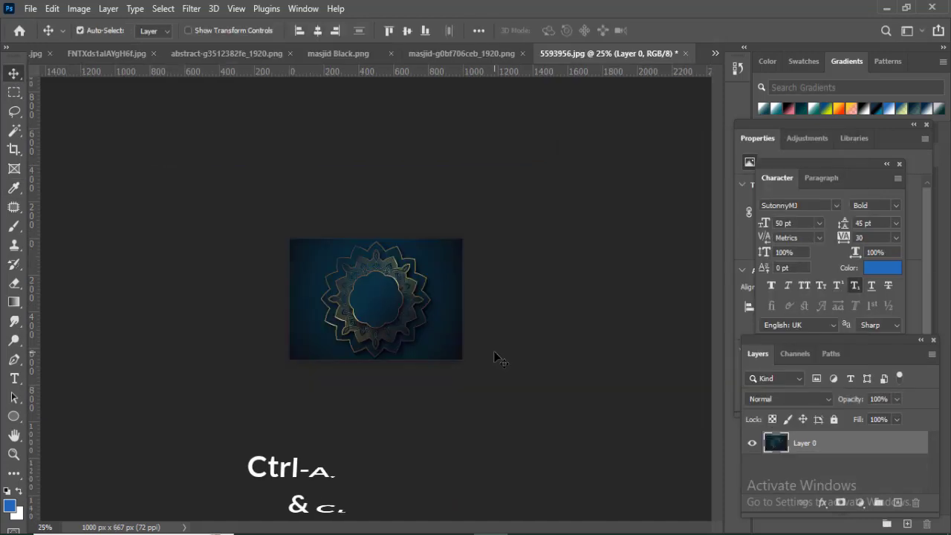
Step: Copy the whole gold mandala image into the thumbnail and move its layer down the stack, beneath the man and ring
{"action": "key", "text": "ctrl+a"}
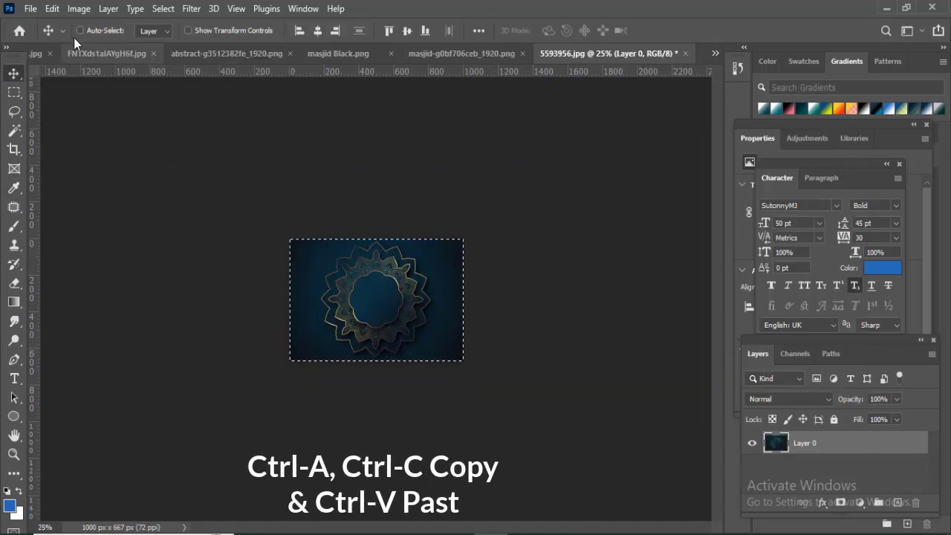
{"action": "left_click", "coordinate": [41, 54]}
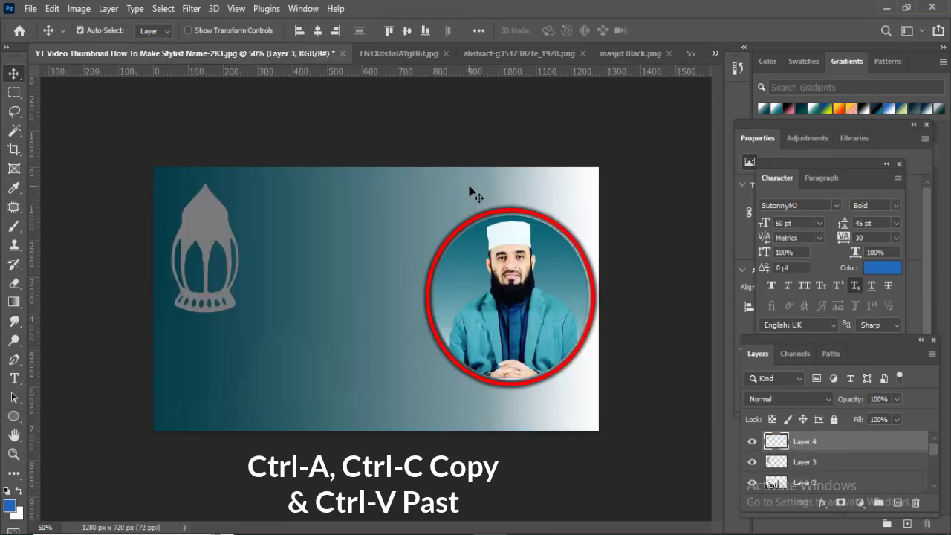
{"action": "key", "text": "ctrl+v"}
{"action": "left_click_drag", "start_coordinate": [882, 449], "coordinate": [866, 489]}
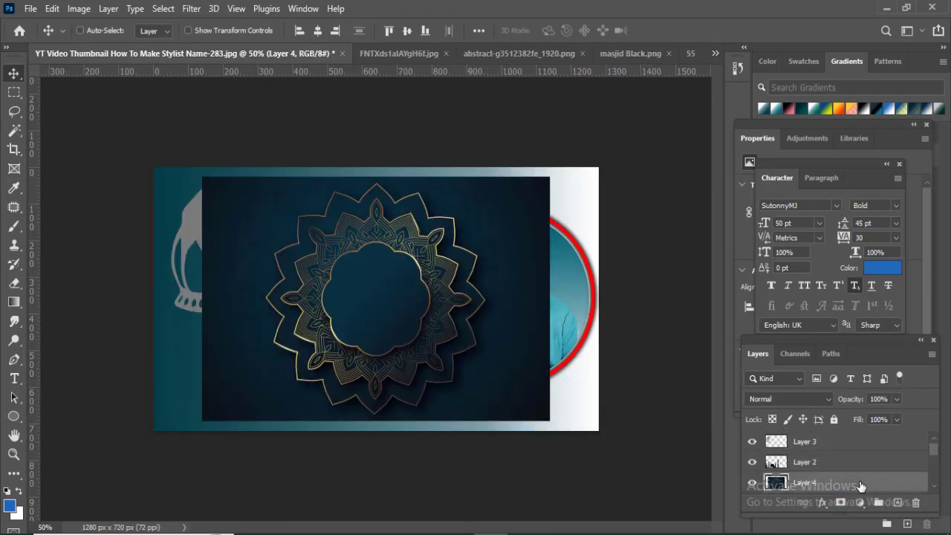
Step: Stretch the mandala image to span the full canvas width, at about 131.70% width and 104.50% height
{"action": "key", "text": "ctrl+t"}
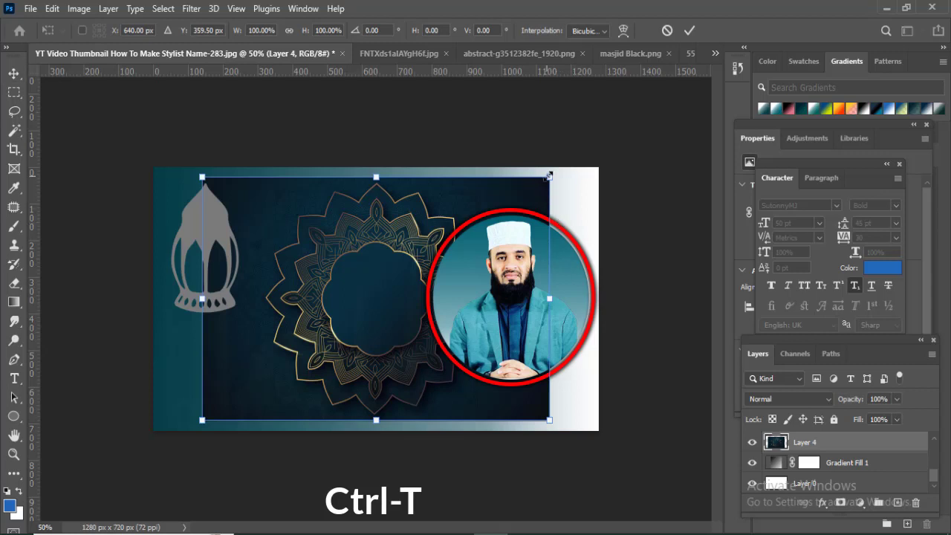
{"action": "left_click_drag", "start_coordinate": [549, 175], "coordinate": [612, 167]}
{"action": "left_click_drag", "start_coordinate": [202, 419], "coordinate": [153, 421]}
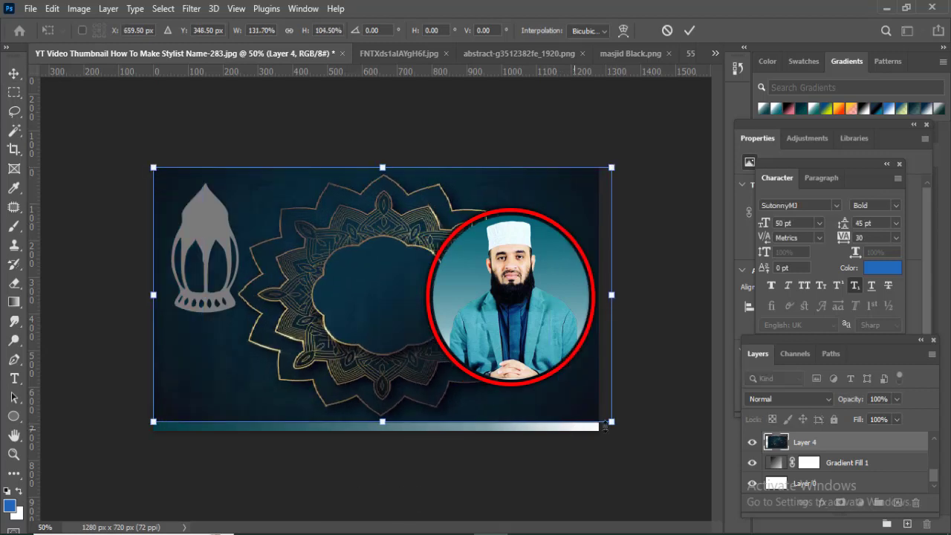
{"action": "key", "text": "Return"}
Step: Set the mandala layer to Overlay at 14% opacity and erase its hard lower edge with a soft eraser
{"action": "left_click", "coordinate": [818, 399]}
{"action": "left_click", "coordinate": [769, 336]}
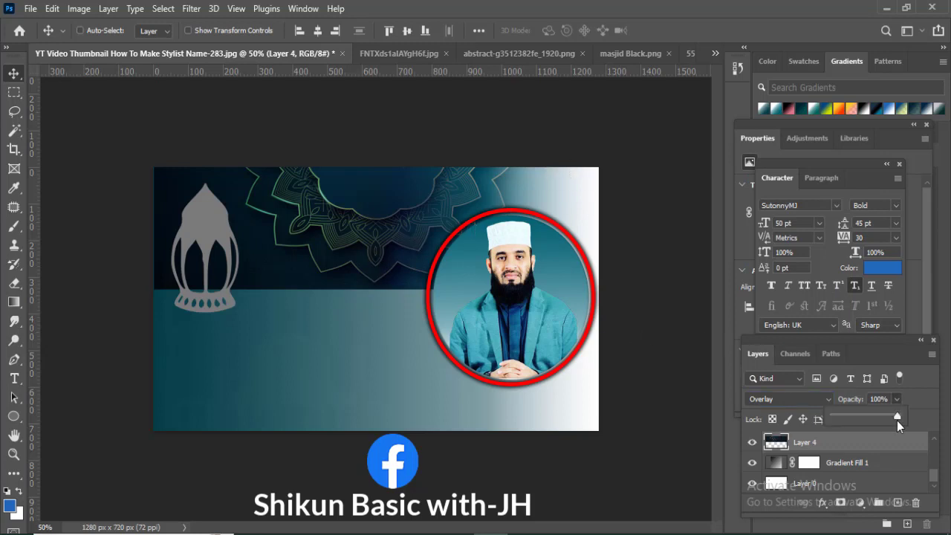
{"action": "left_click_drag", "start_coordinate": [884, 418], "coordinate": [839, 418]}
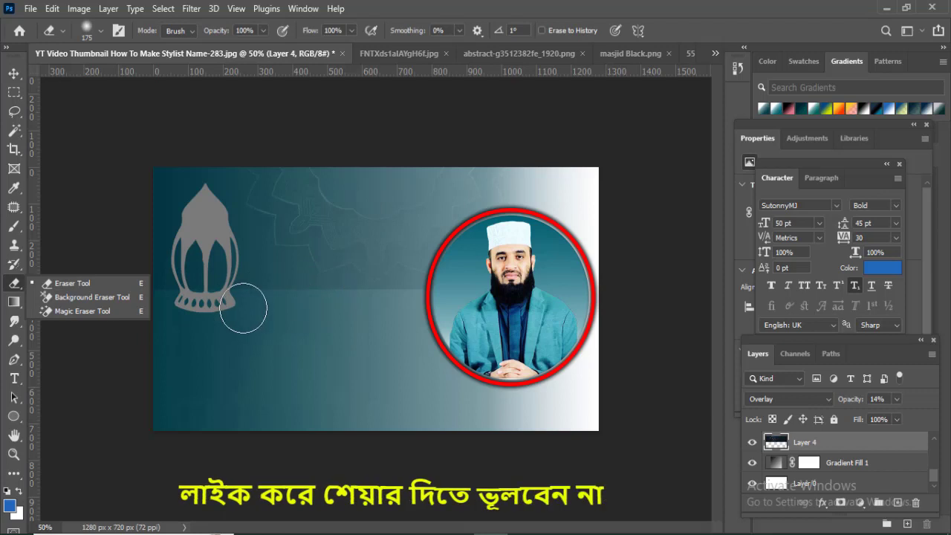
{"action": "left_click", "coordinate": [213, 304]}
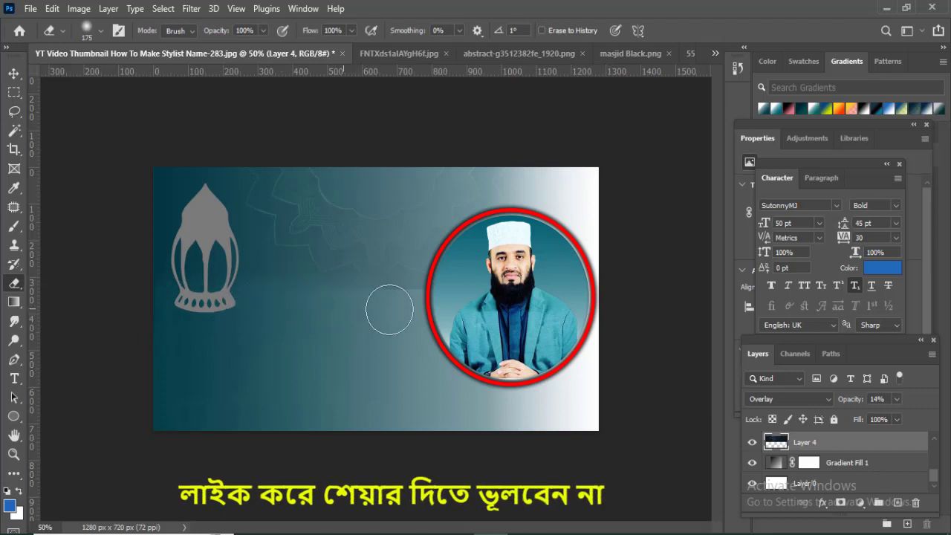
Step: Move the lantern towards the middle of the canvas's upper half
{"action": "left_click", "coordinate": [13, 73]}
{"action": "left_click_drag", "start_coordinate": [205, 245], "coordinate": [297, 245]}
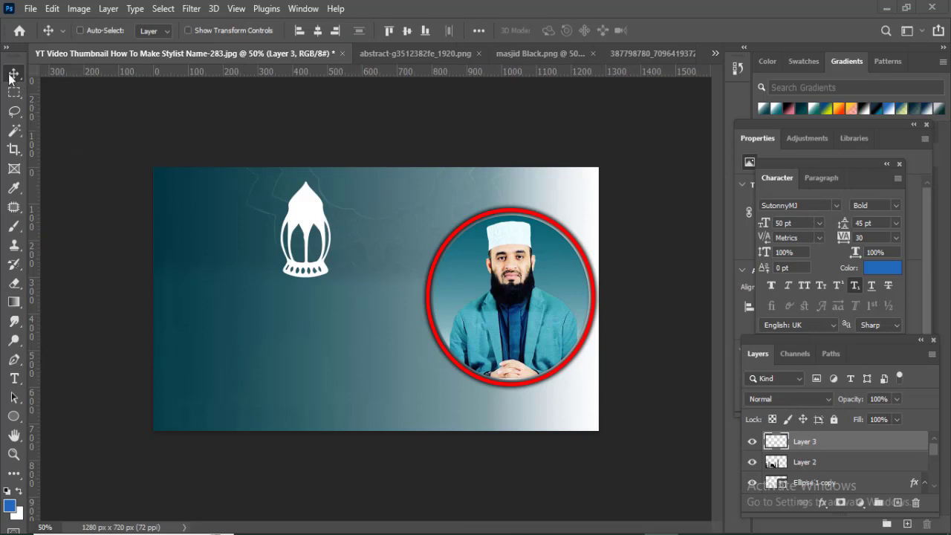
Step: Add a new layer and draw a white circle about 136 px across over the lantern's body
{"action": "left_click", "coordinate": [897, 503]}
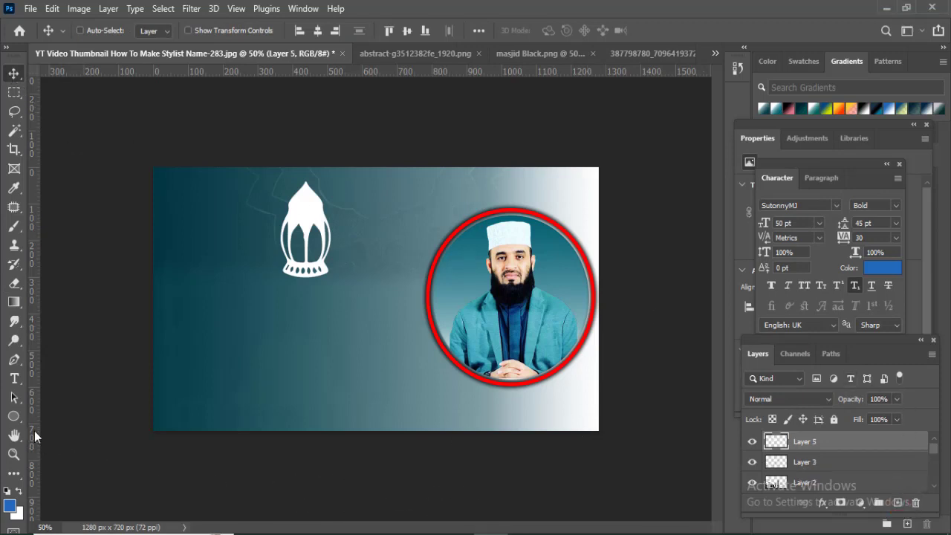
{"action": "left_click", "coordinate": [14, 416]}
{"action": "left_click", "coordinate": [78, 441]}
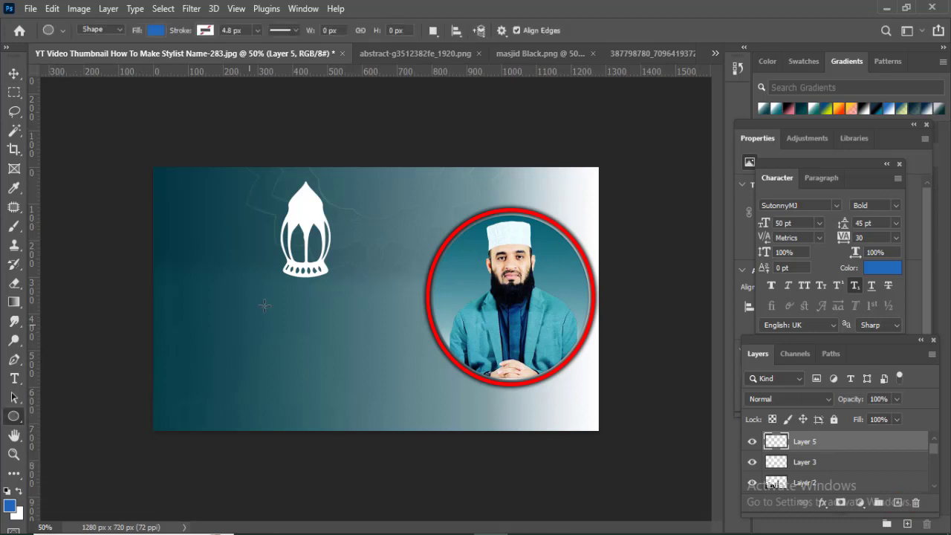
Step: Rasterize the white circle drawn over the lantern's body
{"action": "left_click", "coordinate": [834, 450]}
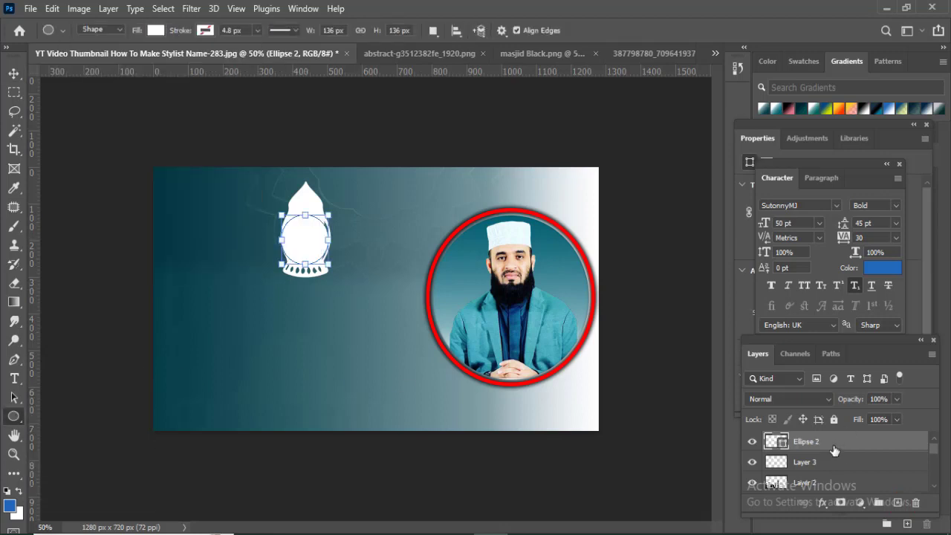
{"action": "right_click", "coordinate": [834, 450]}
{"action": "left_click", "coordinate": [673, 223]}
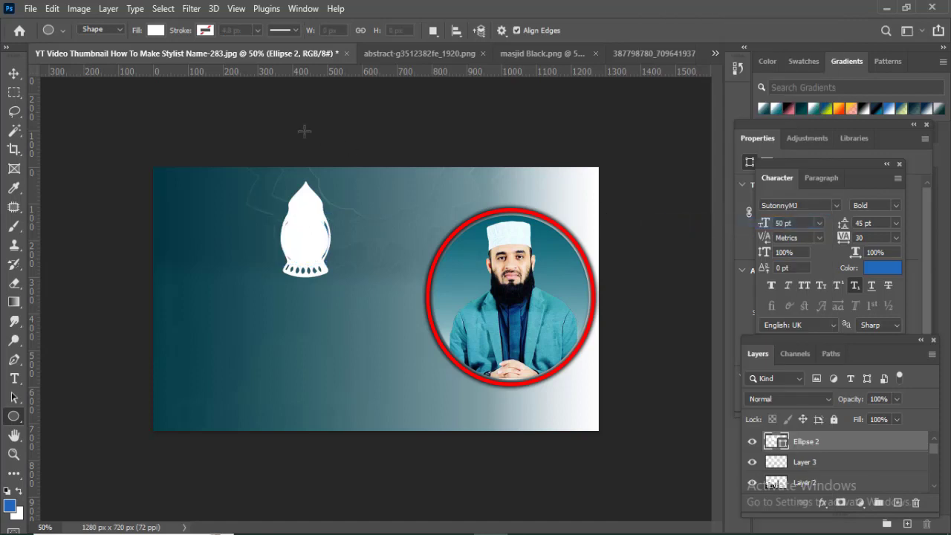
Step: Apply a Gaussian Blur of about 33.2 px to the white circle and combine it with the lantern layer into one smart object
{"action": "left_click", "coordinate": [191, 8]}
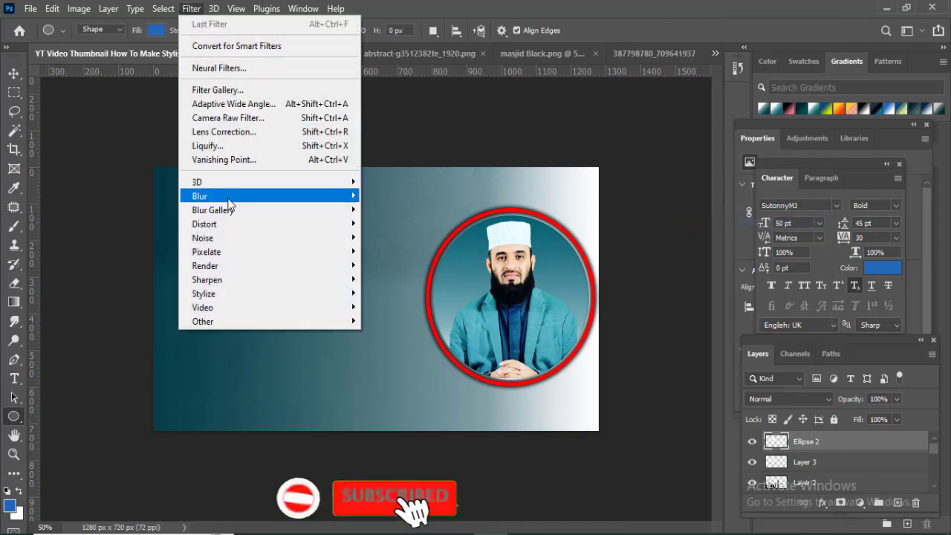
{"action": "mouse_move", "coordinate": [230, 200]}
{"action": "left_click", "coordinate": [398, 250]}
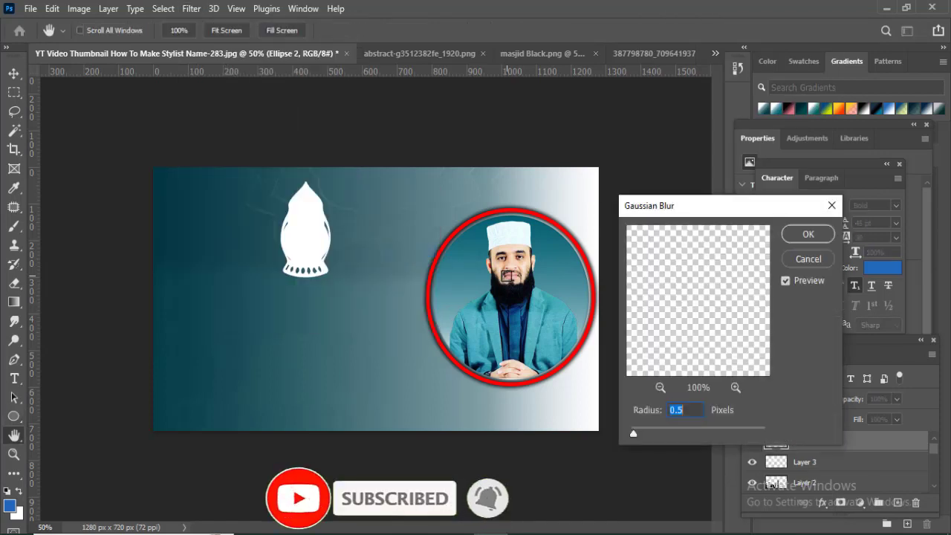
{"action": "left_click_drag", "start_coordinate": [633, 433], "coordinate": [694, 431]}
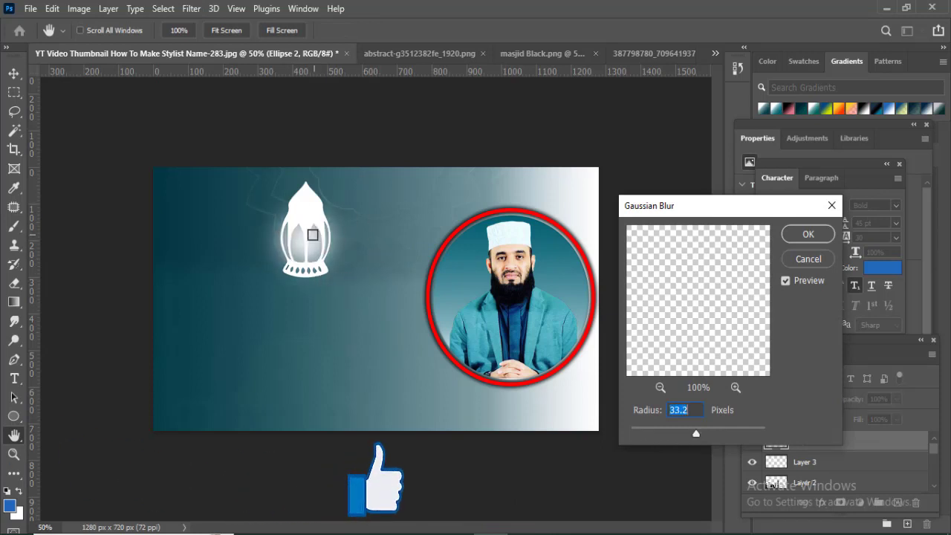
{"action": "key", "text": "Return"}
{"action": "right_click", "coordinate": [817, 463]}
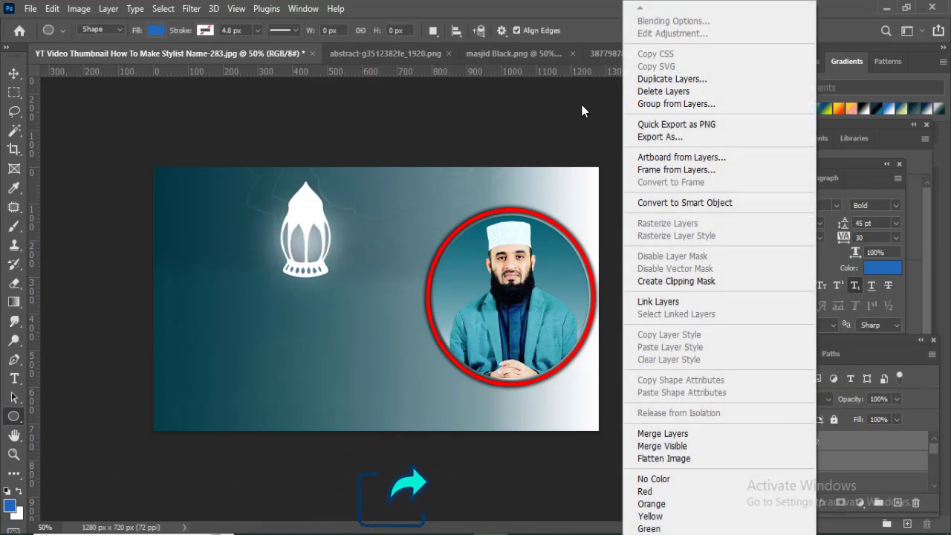
{"action": "left_click", "coordinate": [663, 203]}
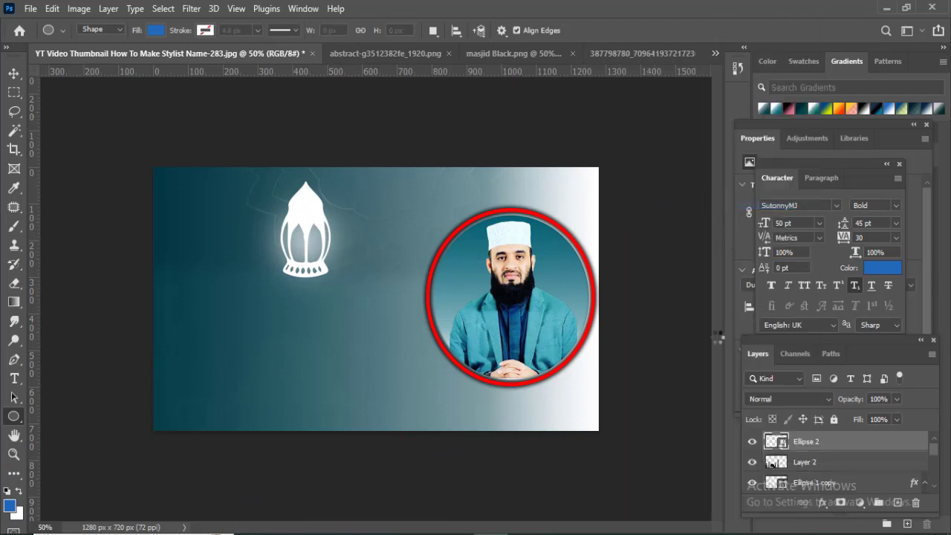
Step: Add a new layer and draw a short vertical white line from the canvas's upper edge to the lantern's tip
{"action": "left_click", "coordinate": [899, 504]}
{"action": "right_click", "coordinate": [14, 416]}
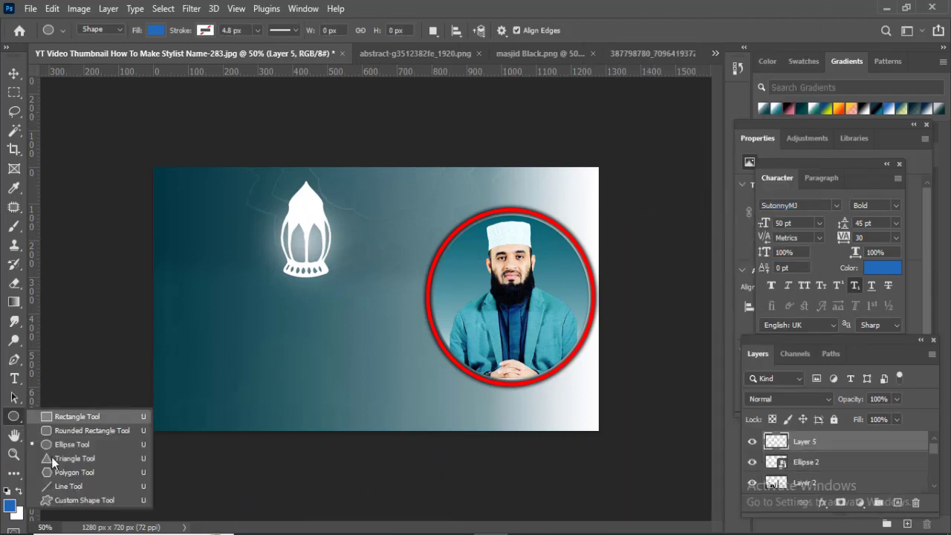
{"action": "left_click", "coordinate": [59, 491]}
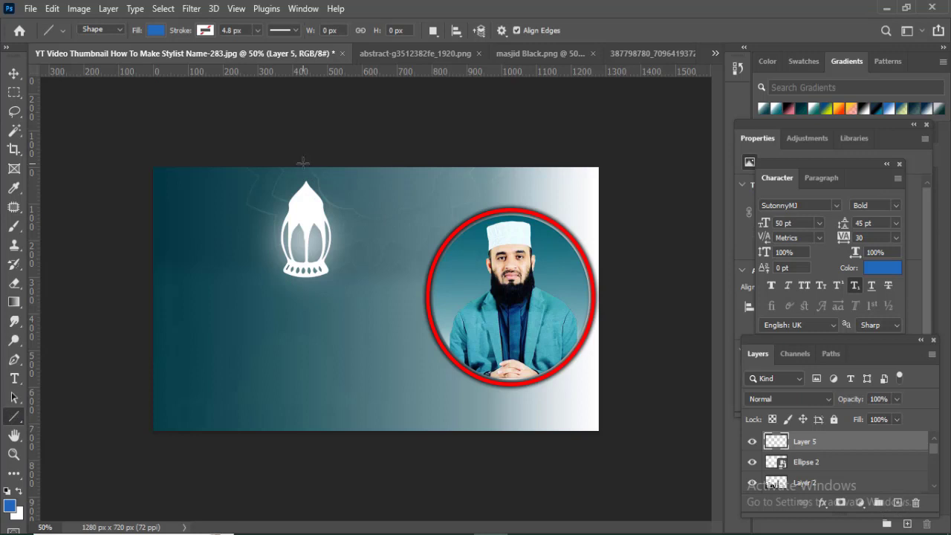
{"action": "left_click_drag", "start_coordinate": [305, 165], "coordinate": [305, 183]}
{"action": "key", "text": "v"}
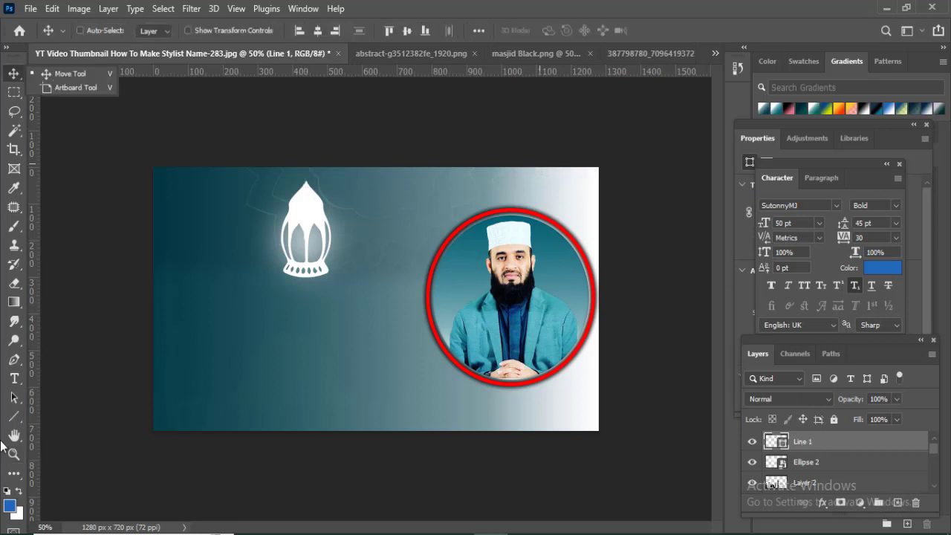
Step: Convert the hanging line and the lantern layers into one smart object
{"action": "left_click", "coordinate": [838, 471], "text": "shift"}
{"action": "right_click", "coordinate": [835, 471]}
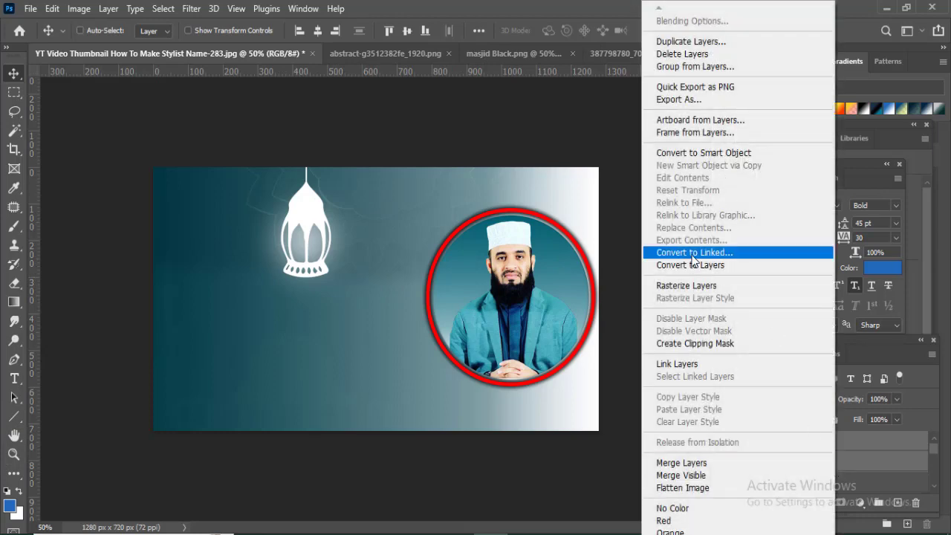
{"action": "left_click", "coordinate": [686, 152]}
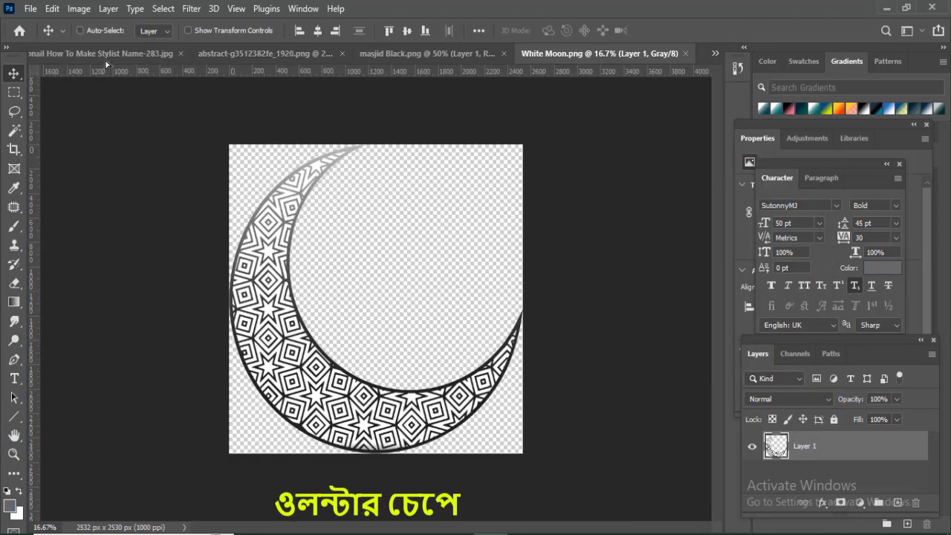
Step: Bring the patterned crescent from White Moon.png into the thumbnail and scale it down to curve around the lantern
{"action": "left_click_drag", "start_coordinate": [104, 60], "coordinate": [361, 346]}
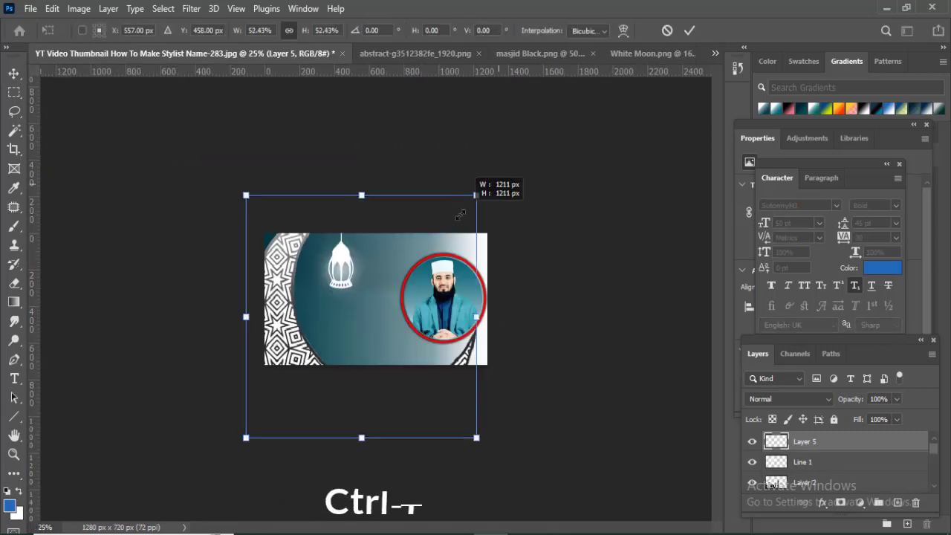
{"action": "left_click_drag", "start_coordinate": [461, 215], "coordinate": [430, 244]}
{"action": "left_click_drag", "start_coordinate": [326, 340], "coordinate": [305, 316]}
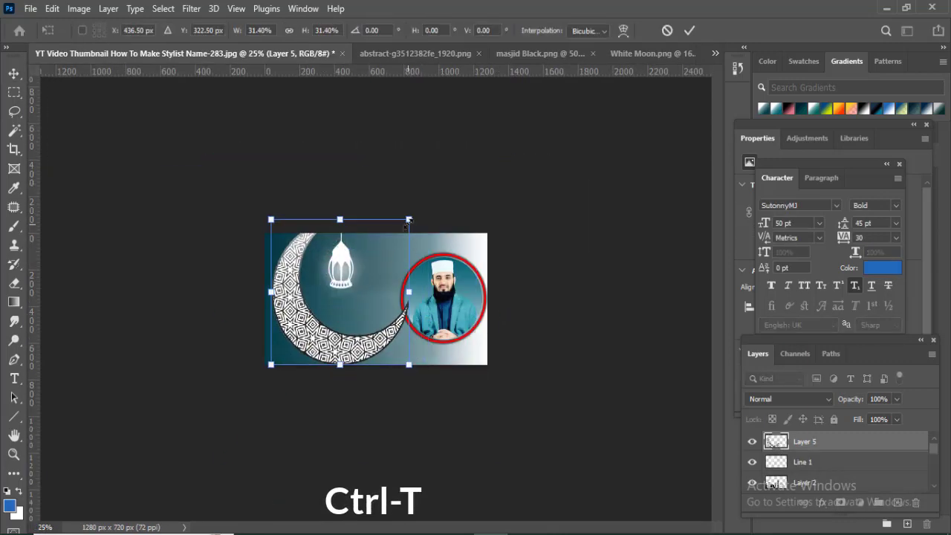
{"action": "left_click_drag", "start_coordinate": [408, 220], "coordinate": [375, 254]}
{"action": "left_click_drag", "start_coordinate": [342, 311], "coordinate": [342, 294]}
{"action": "key", "text": "Return"}
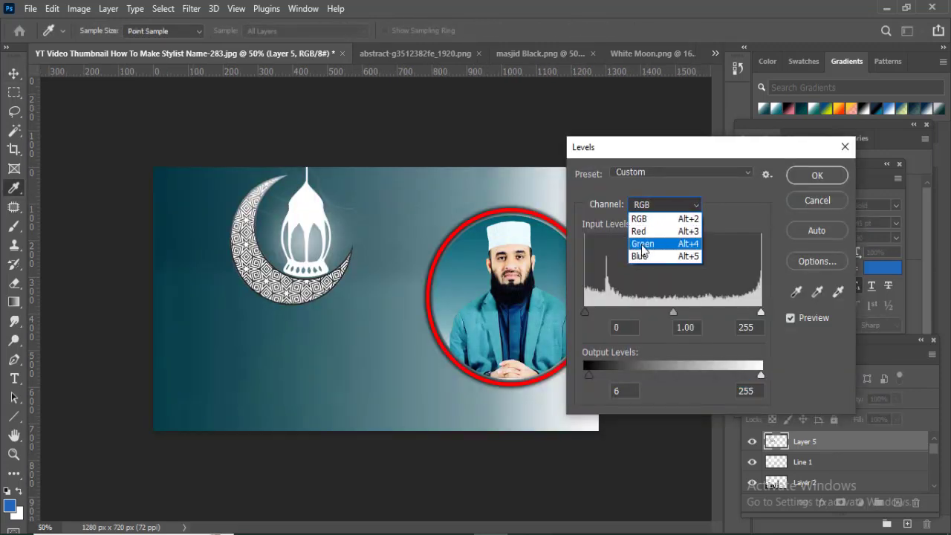
Step: Tint the crescent green with Levels by raising the Green channel's black output level to 71
{"action": "left_click", "coordinate": [654, 244]}
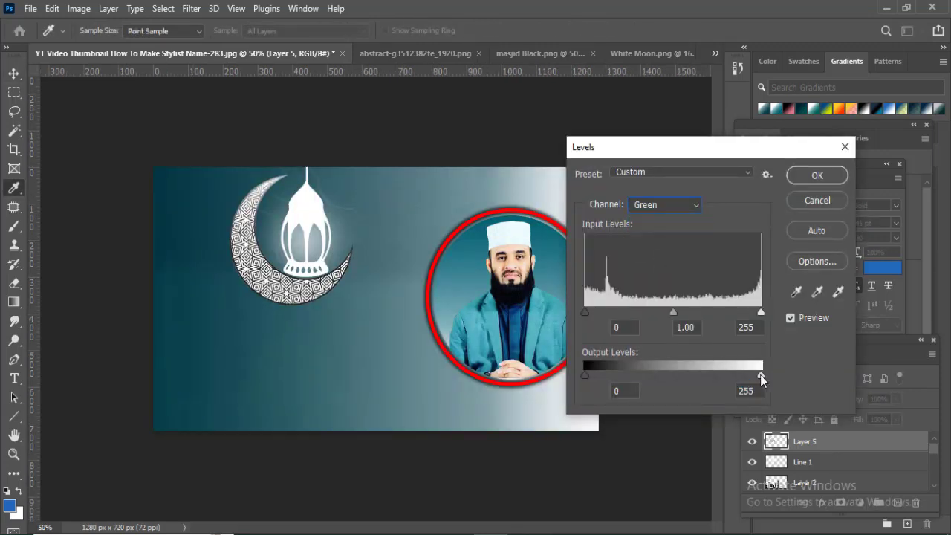
{"action": "left_click_drag", "start_coordinate": [760, 374], "coordinate": [633, 377]}
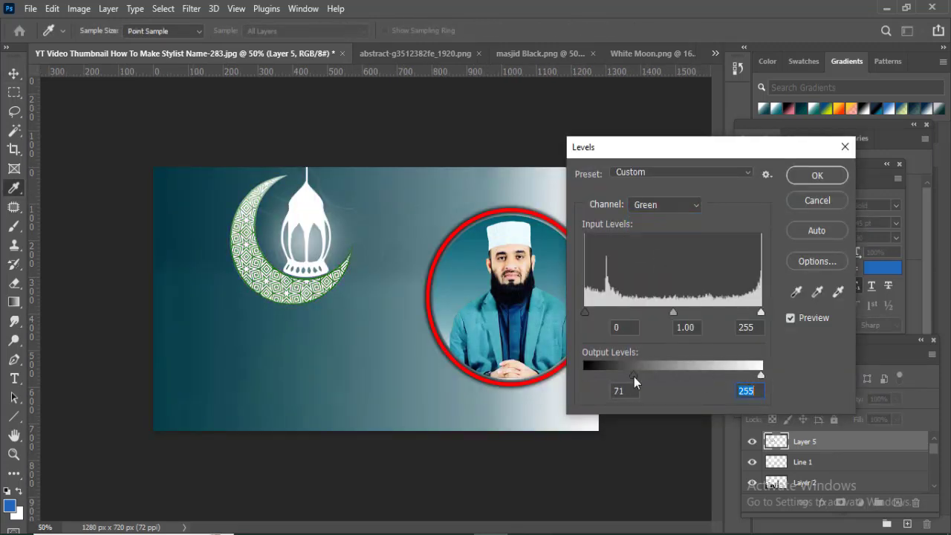
Step: Add a black drop shadow to the crescent at 88% opacity with 0 px distance and 13% spread, adjusting its size slightly
{"action": "right_click", "coordinate": [808, 442]}
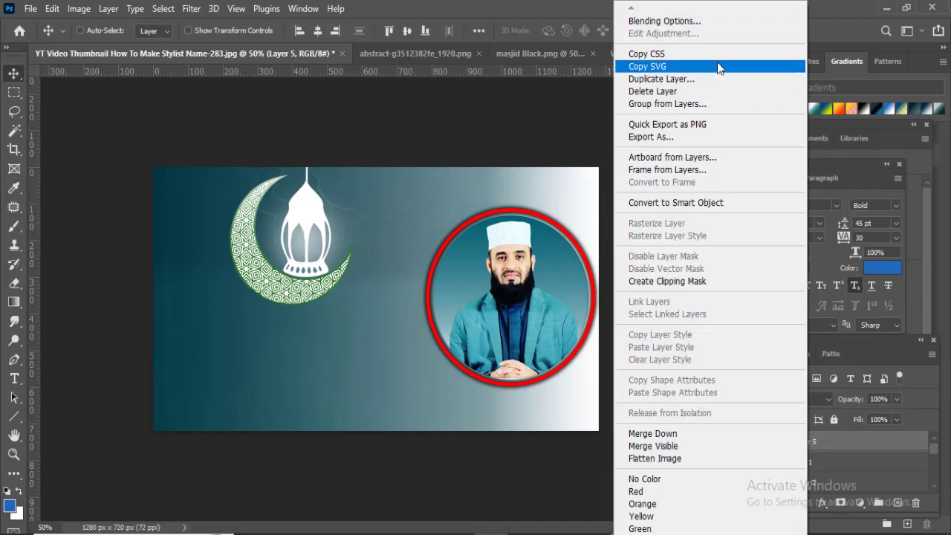
{"action": "left_click", "coordinate": [676, 20]}
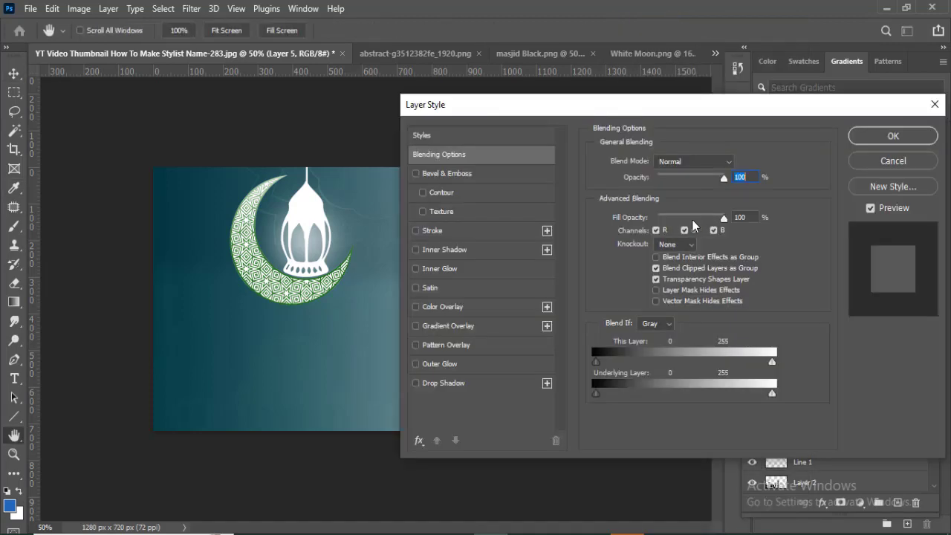
{"action": "left_click", "coordinate": [416, 383]}
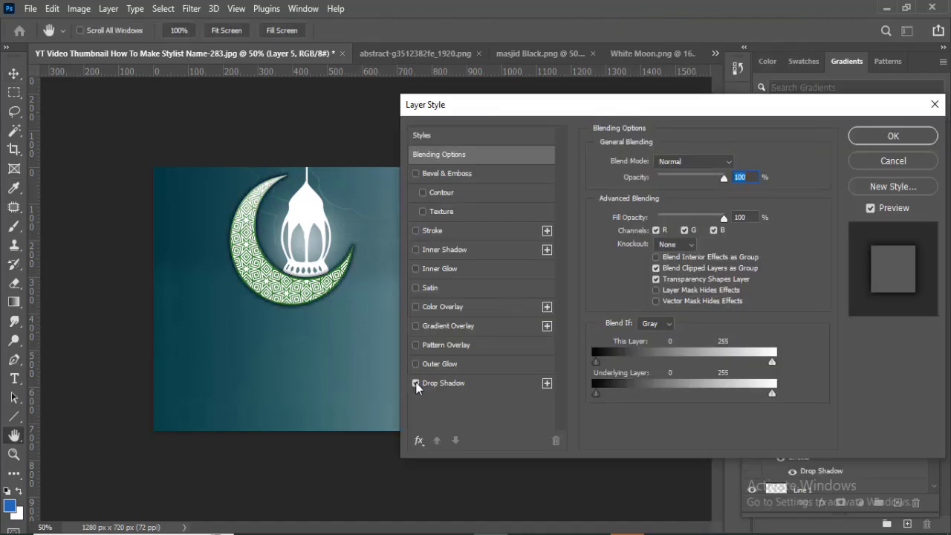
{"action": "left_click_drag", "start_coordinate": [512, 110], "coordinate": [540, 102]}
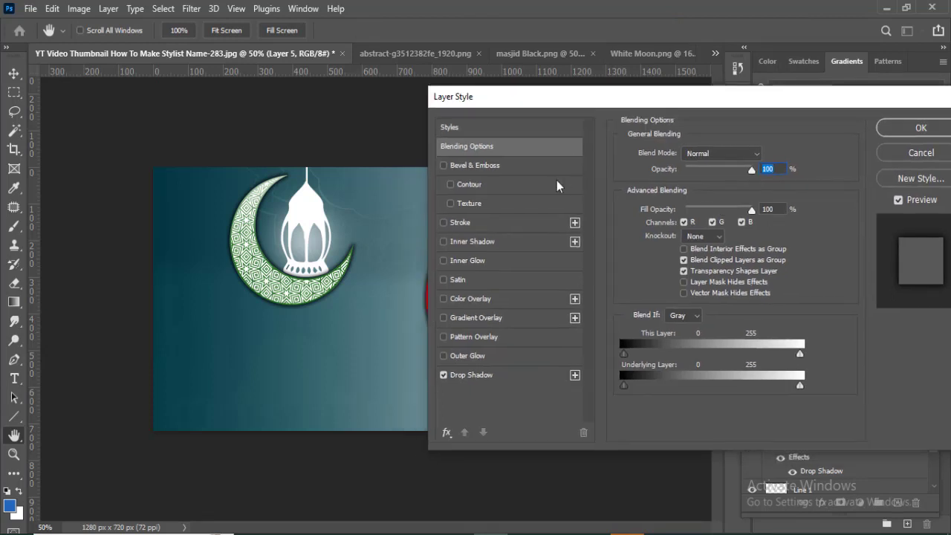
{"action": "left_click", "coordinate": [512, 377]}
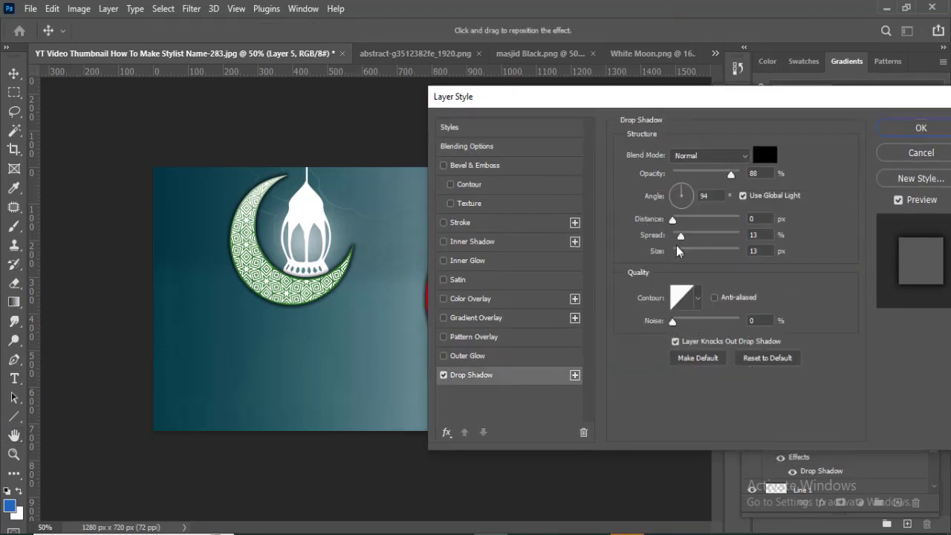
{"action": "left_click_drag", "start_coordinate": [682, 256], "coordinate": [685, 252]}
{"action": "key", "text": "Return"}
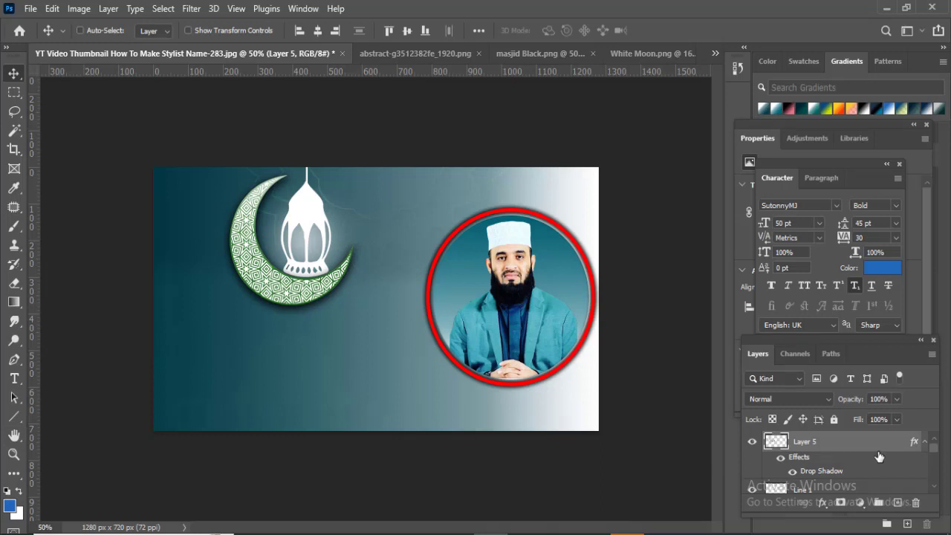
Step: Group all layers above the white Layer 0 and name the group Image & Elements
{"action": "left_click_drag", "start_coordinate": [933, 446], "coordinate": [933, 476]}
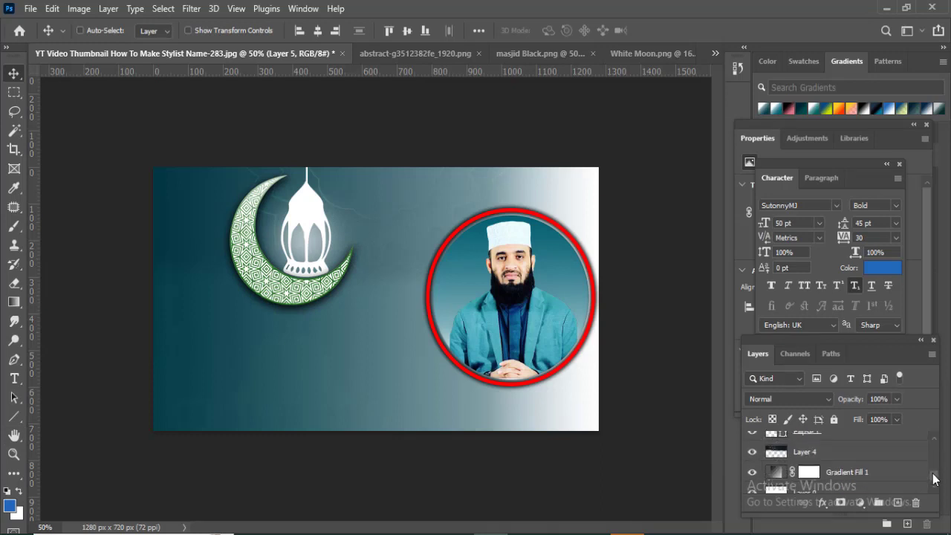
{"action": "left_click", "coordinate": [883, 469], "text": "shift"}
{"action": "key", "text": "ctrl+g"}
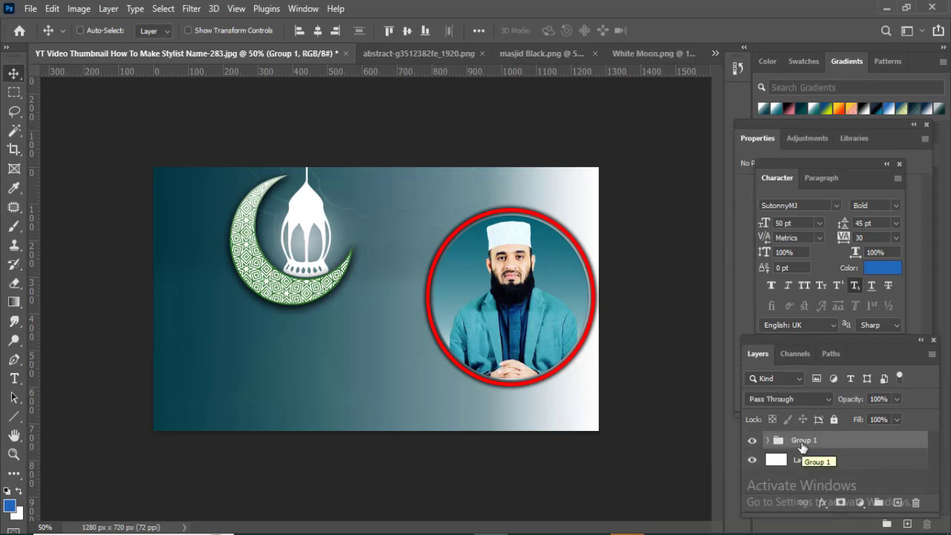
{"action": "double_click", "coordinate": [804, 442]}
{"action": "type", "text": "Image & Elements"}
{"action": "key", "text": "Return"}
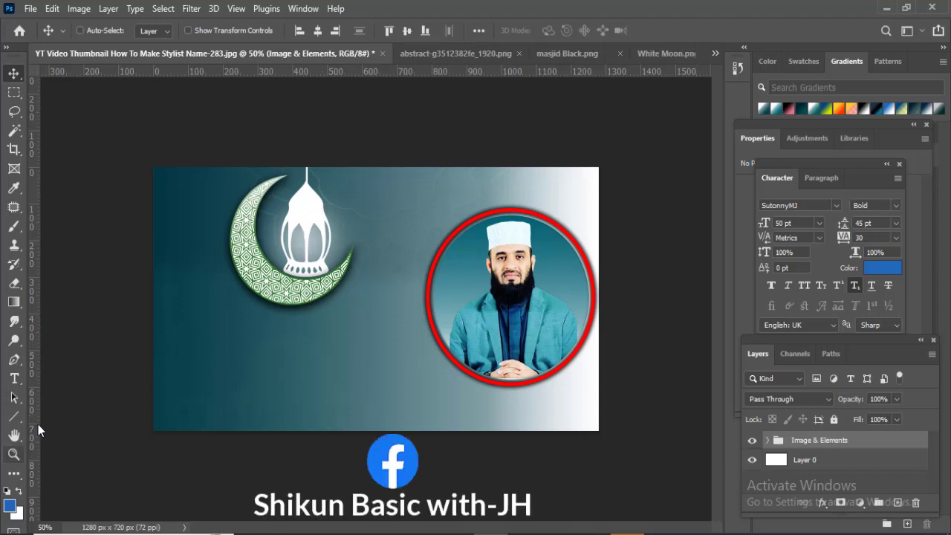
Step: Create the golden-yellow title “রোজার গুরুত্বপূর্ণ” below the crescent in 180 pt SutonnyMJ Bold, scaled to 120% horizontally and vertically
{"action": "left_click_drag", "start_coordinate": [520, 163], "coordinate": [446, 106]}
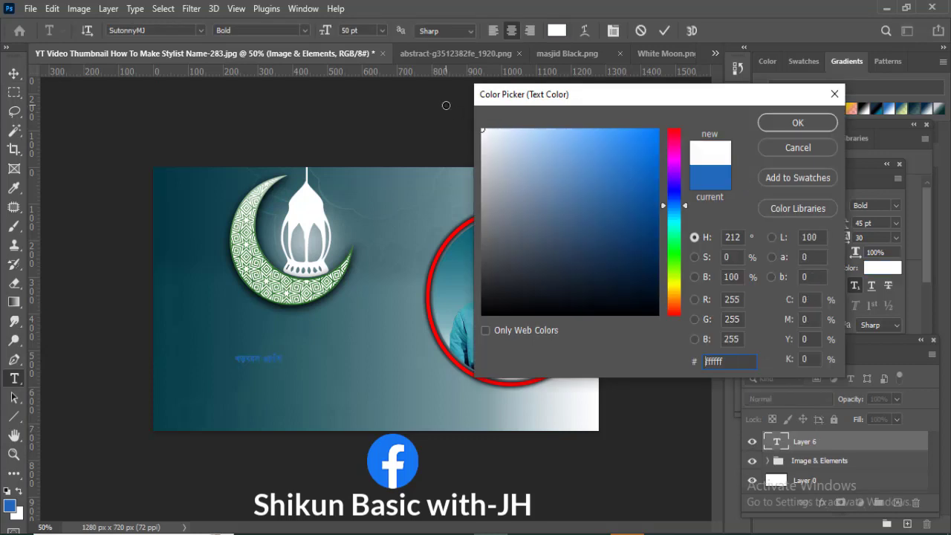
{"action": "left_click", "coordinate": [677, 289]}
{"action": "left_click_drag", "start_coordinate": [648, 148], "coordinate": [660, 128]}
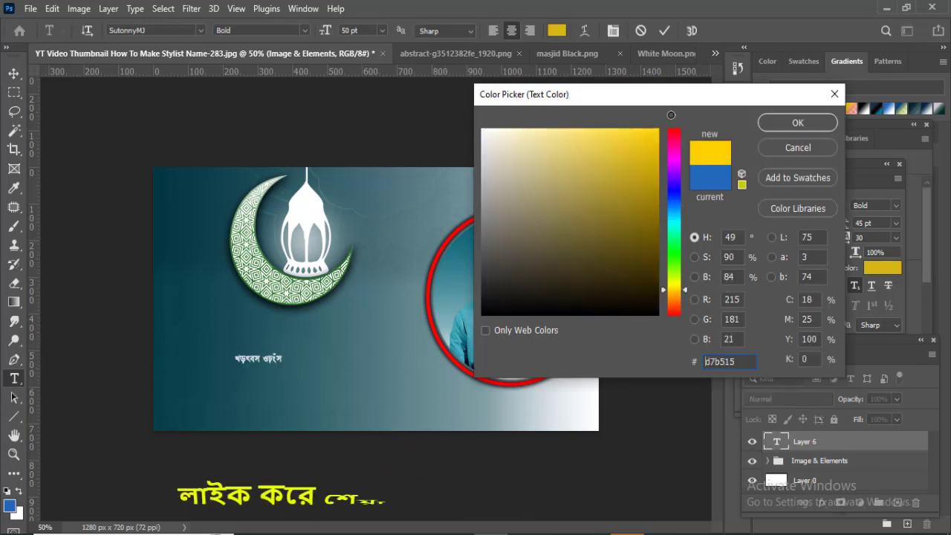
{"action": "left_click", "coordinate": [676, 288]}
{"action": "left_click", "coordinate": [676, 289]}
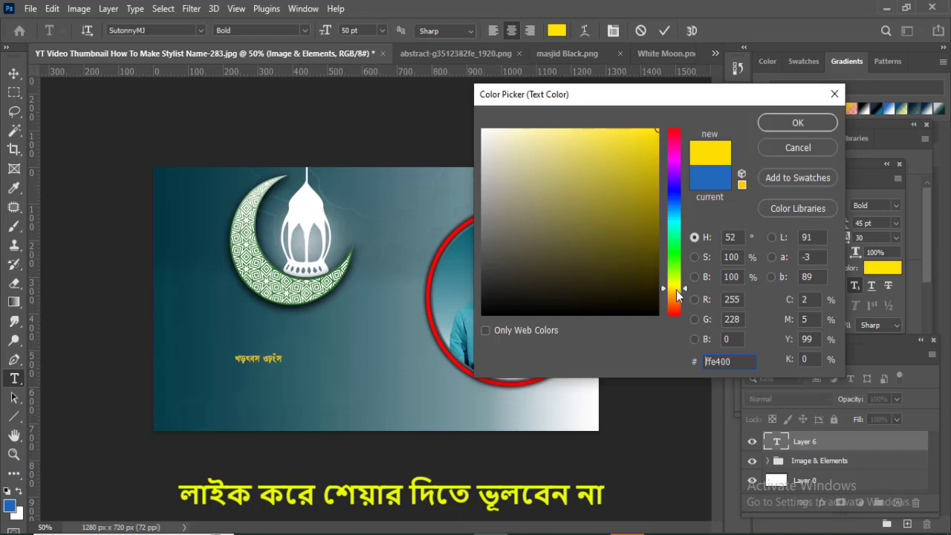
{"action": "left_click", "coordinate": [797, 123]}
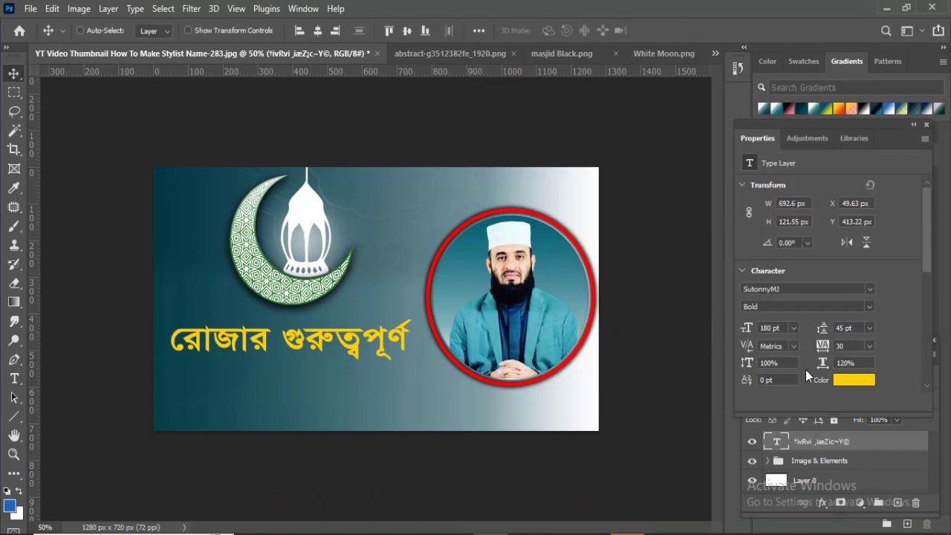
{"action": "type", "text": "120%"}
{"action": "key", "text": "Return"}
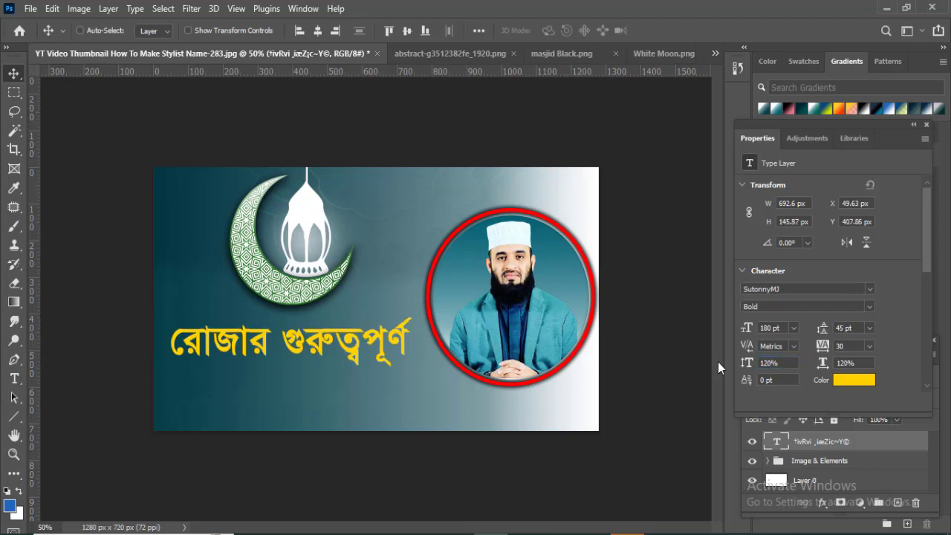
Step: Duplicate the title just beneath itself and turn the copy into a black second line reading “আলোচনা” in the Abirvab font
{"action": "left_click_drag", "start_coordinate": [315, 343], "coordinate": [310, 379]}
{"action": "key", "text": "t"}
{"action": "left_click_drag", "start_coordinate": [169, 379], "coordinate": [424, 377]}
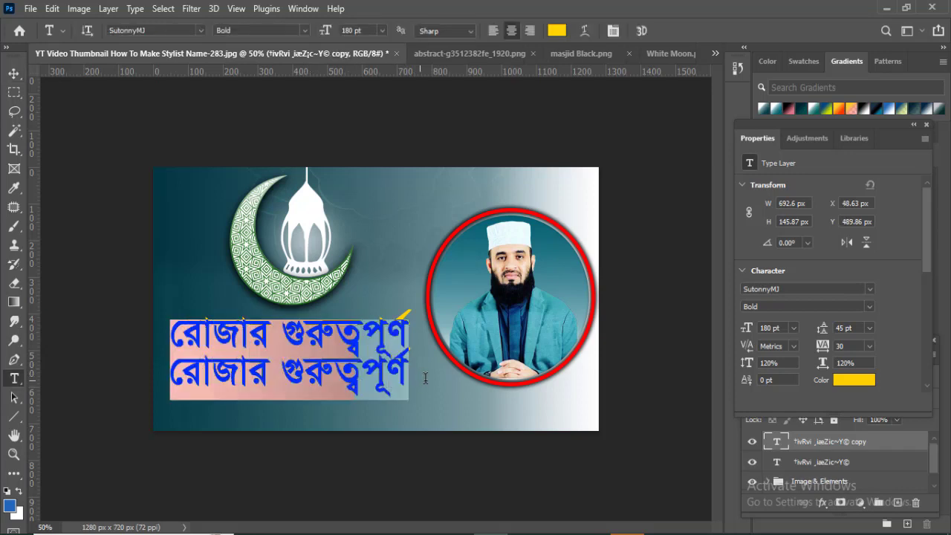
{"action": "type", "text": "“"}
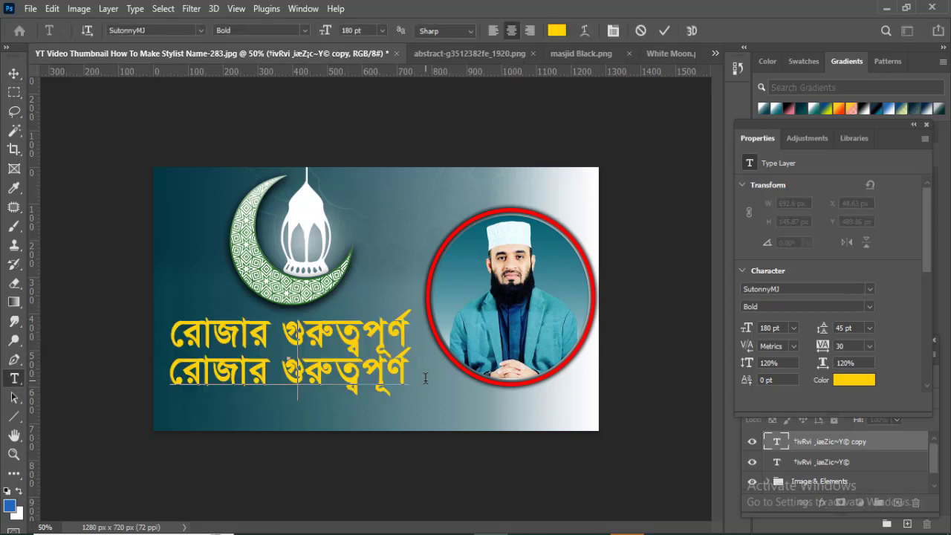
{"action": "type", "text": "অ"}
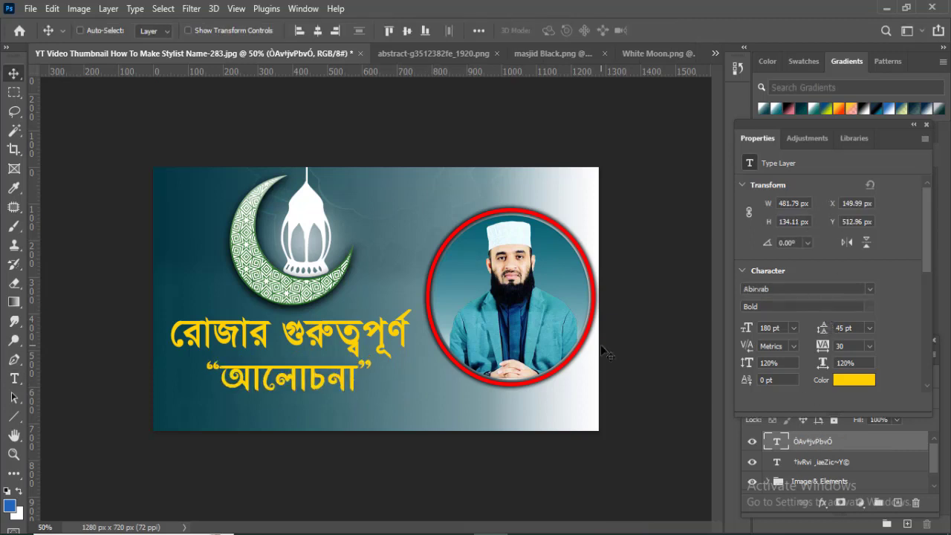
{"action": "left_click", "coordinate": [854, 380]}
{"action": "left_click_drag", "start_coordinate": [625, 300], "coordinate": [523, 337]}
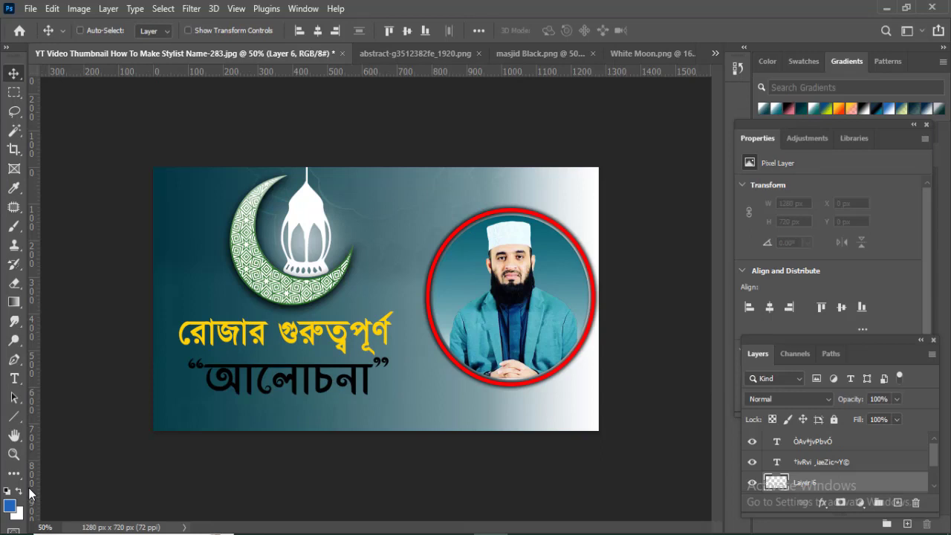
Step: Draw a dark teal gradient rectangle about 1276 x 82 px across the full bottom edge of the thumbnail
{"action": "left_click", "coordinate": [18, 418]}
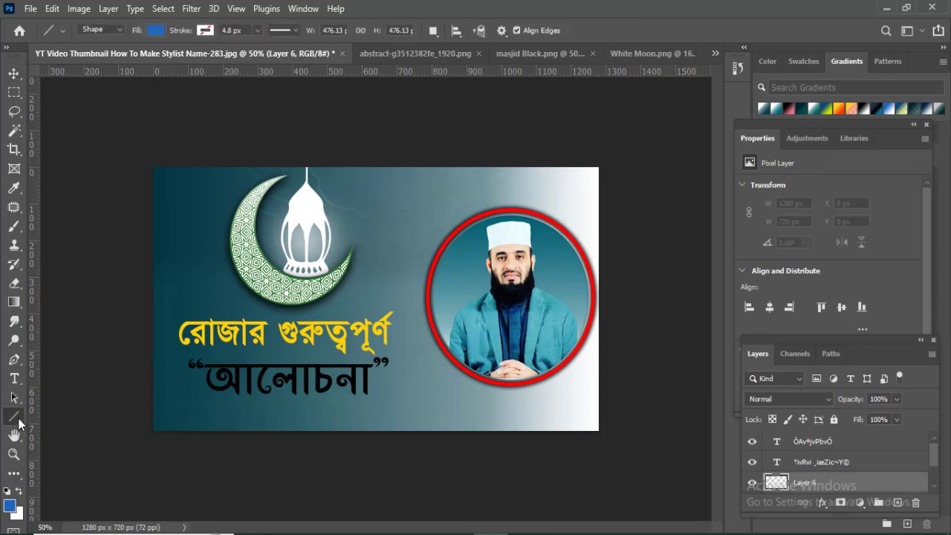
{"action": "left_click", "coordinate": [149, 413]}
{"action": "mouse_move", "coordinate": [154, 396]}
{"action": "left_mouse_down"}
{"action": "mouse_move", "coordinate": [488, 459]}
{"action": "mouse_move", "coordinate": [598, 430]}
{"action": "left_mouse_up"}
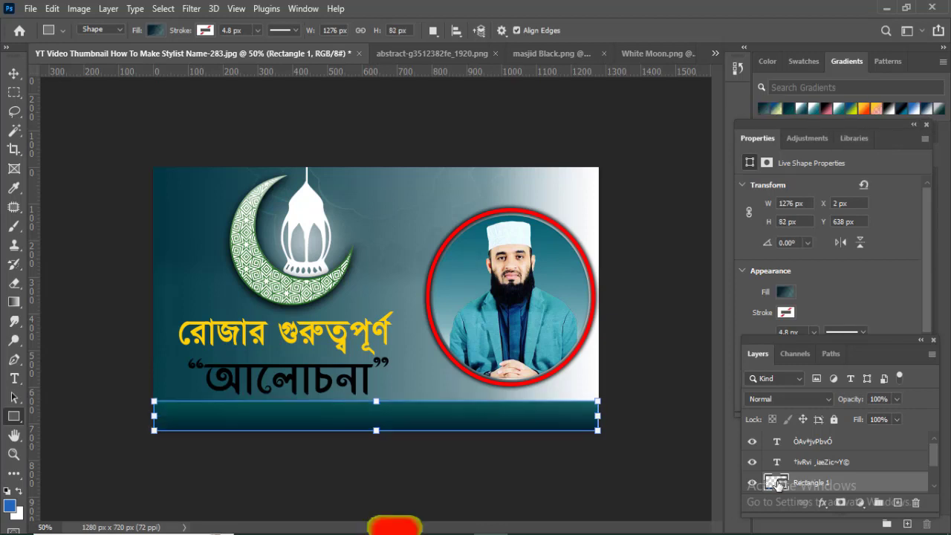
Step: Lower the opacity of the end stop in the bottom strip's gradient fill so its upper edge fades to transparent
{"action": "double_click", "coordinate": [777, 483]}
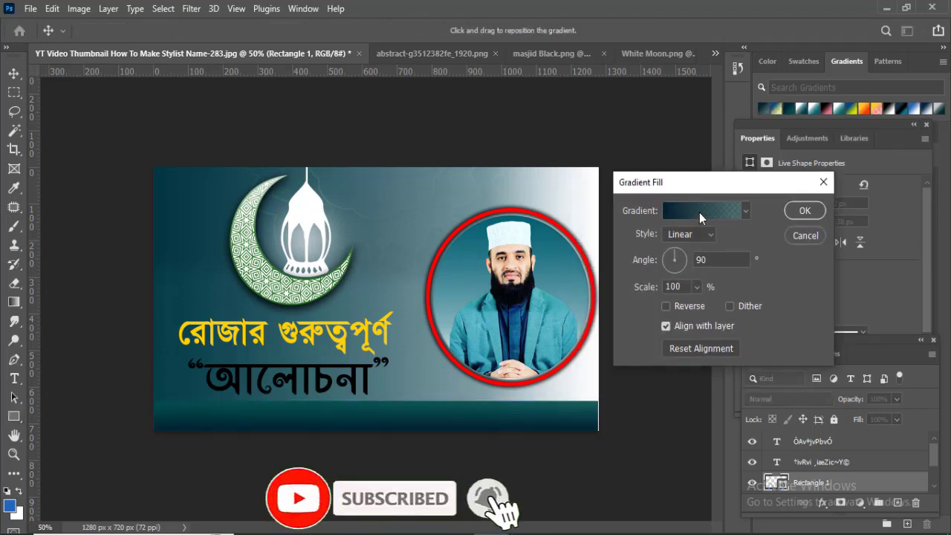
{"action": "left_click", "coordinate": [687, 234]}
{"action": "left_click", "coordinate": [863, 359]}
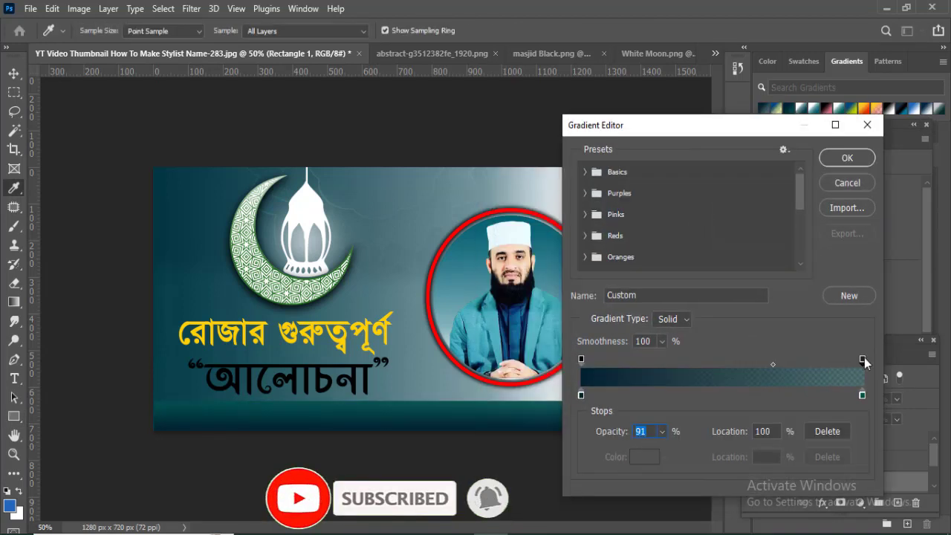
{"action": "left_click", "coordinate": [662, 433]}
{"action": "left_click_drag", "start_coordinate": [661, 447], "coordinate": [637, 448]}
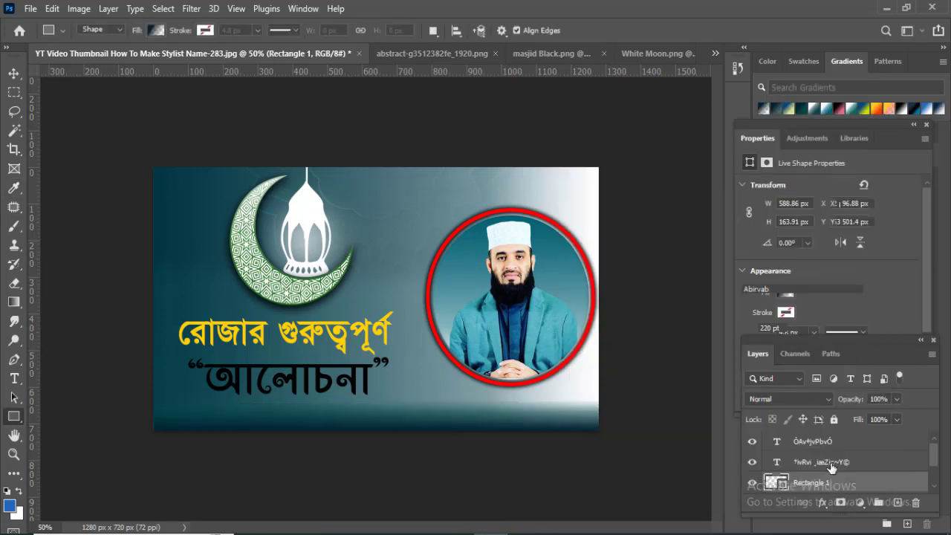
Step: Duplicate the yellow title onto the bottom strip and colour the copy white (ffffff)
{"action": "left_click_drag", "start_coordinate": [322, 362], "coordinate": [324, 446]}
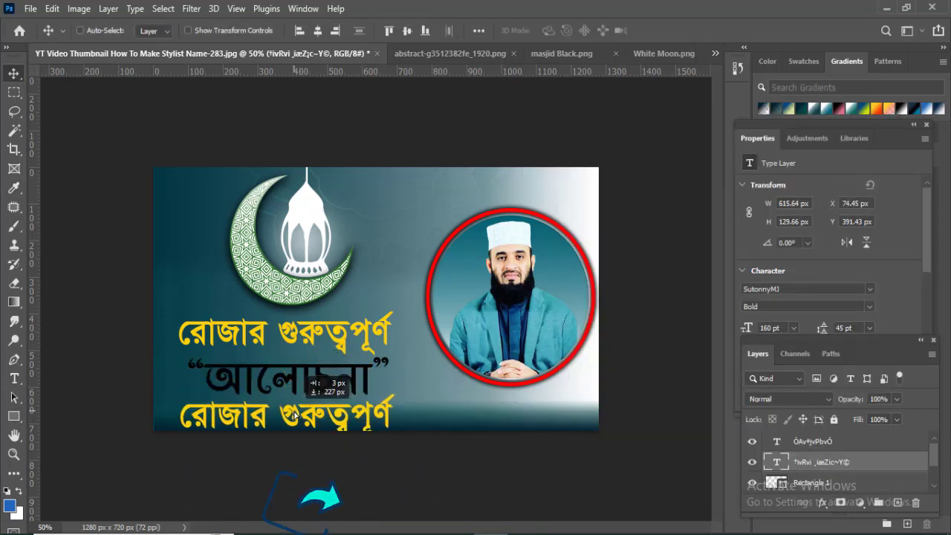
{"action": "left_click", "coordinate": [14, 378]}
{"action": "left_click", "coordinate": [483, 130]}
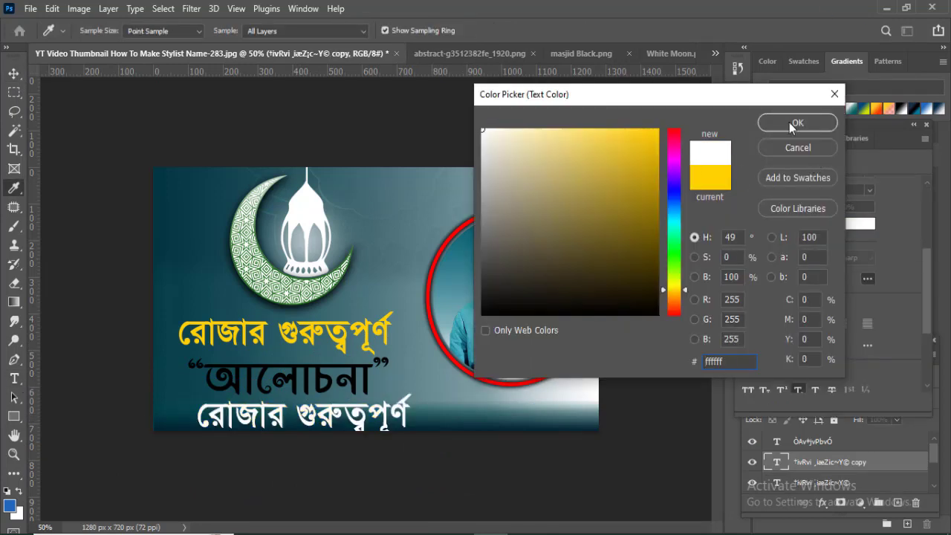
{"action": "left_click", "coordinate": [789, 122]}
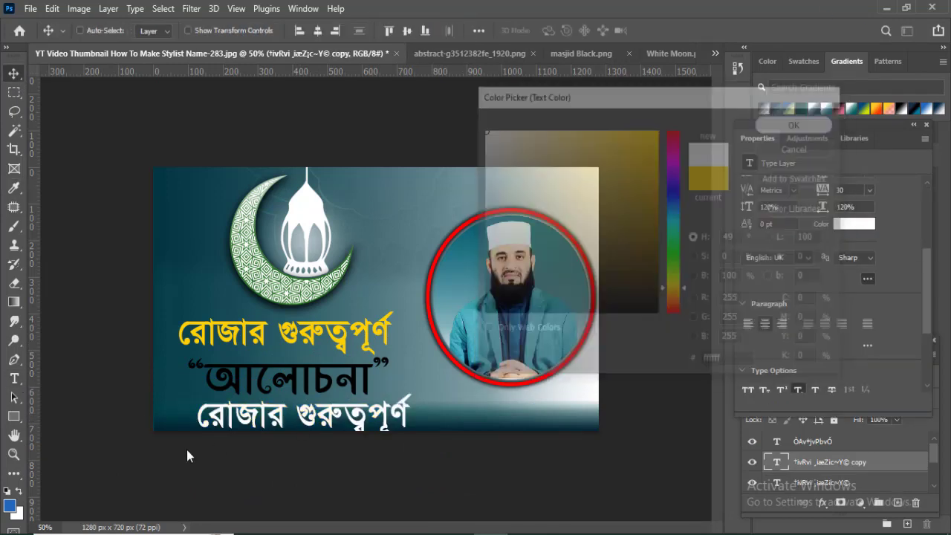
Step: Replace the white copy's text with the speaker's full name in Bengali, in SutonnyMJ Bold at 80 pt
{"action": "left_click_drag", "start_coordinate": [199, 413], "coordinate": [410, 413]}
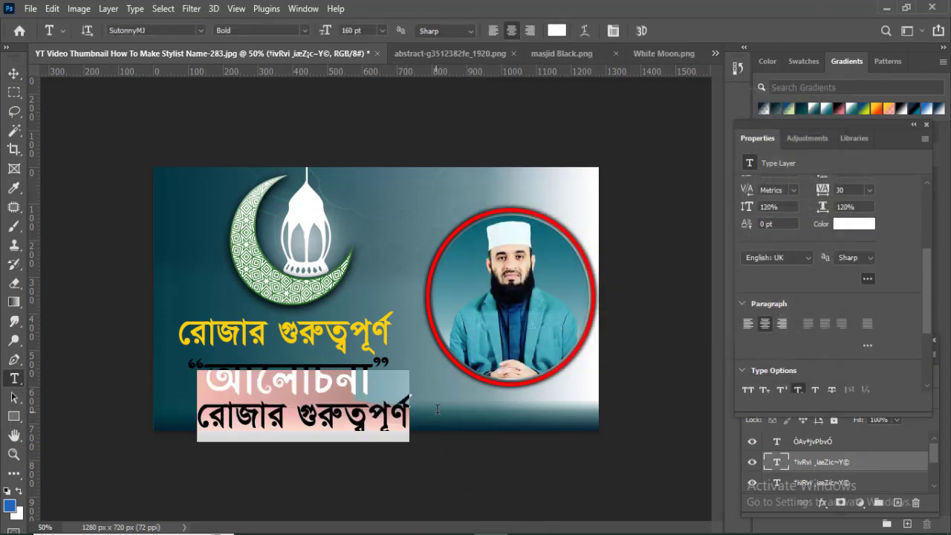
{"action": "type", "text": "AvnvR¦ Wv. wgRvbyi ingvb Avj AvRnvix"}
{"action": "key", "text": "ctrl+Return"}
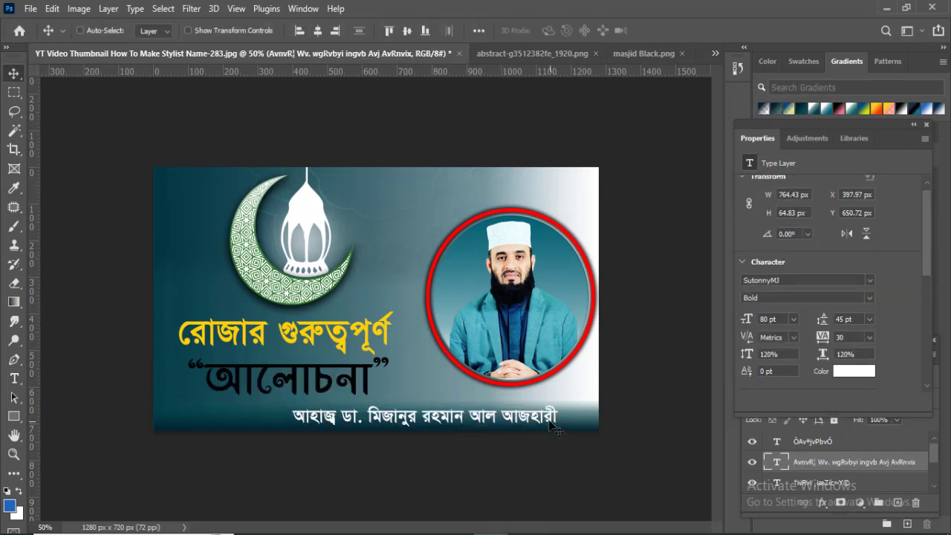
Step: Move the speaker's name to the right end of the bottom strip and nudge it slightly down
{"action": "left_click_drag", "start_coordinate": [479, 424], "coordinate": [512, 425]}
{"action": "key", "text": "Down"}
{"action": "key", "text": "Down"}
{"action": "key", "text": "Down"}
{"action": "key", "text": "Down"}
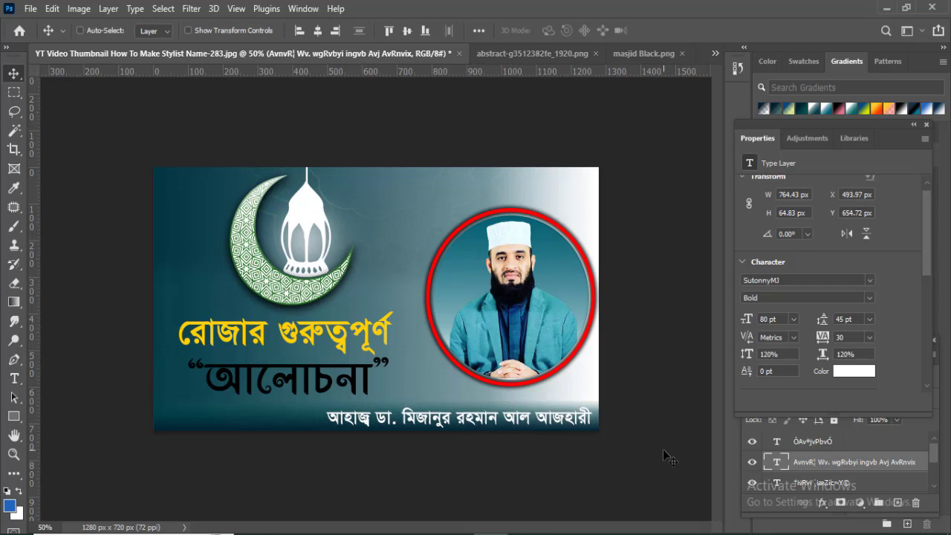
Step: Nudge the speaker's name and the red-ringed portrait slightly left, away from the canvas's right edge
{"action": "key", "text": "Left"}
{"action": "key", "text": "Left"}
{"action": "key", "text": "Left"}
{"action": "key", "text": "Left"}
{"action": "key", "text": "Left"}
{"action": "key", "text": "Left"}
{"action": "key", "text": "Left"}
{"action": "key", "text": "Left"}
{"action": "key", "text": "Left"}
{"action": "key", "text": "Left"}
{"action": "key", "text": "Left"}
{"action": "key", "text": "Left"}
{"action": "key", "text": "Left"}
{"action": "key", "text": "Left"}
{"action": "key", "text": "Left"}
{"action": "key", "text": "Left"}
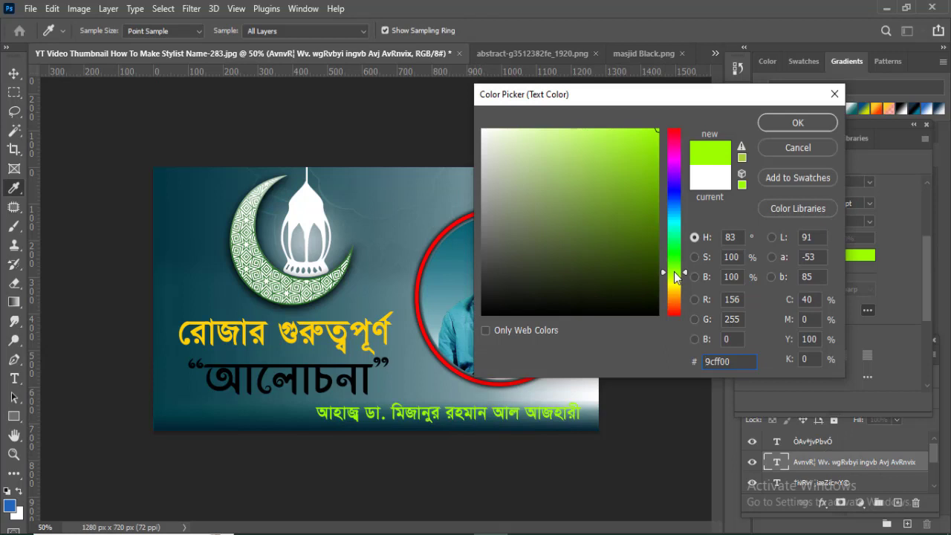
Step: Recolour the speaker's name lime green (9cff00) and change its font to MatamuhuriMJ
{"action": "key", "text": "Return"}
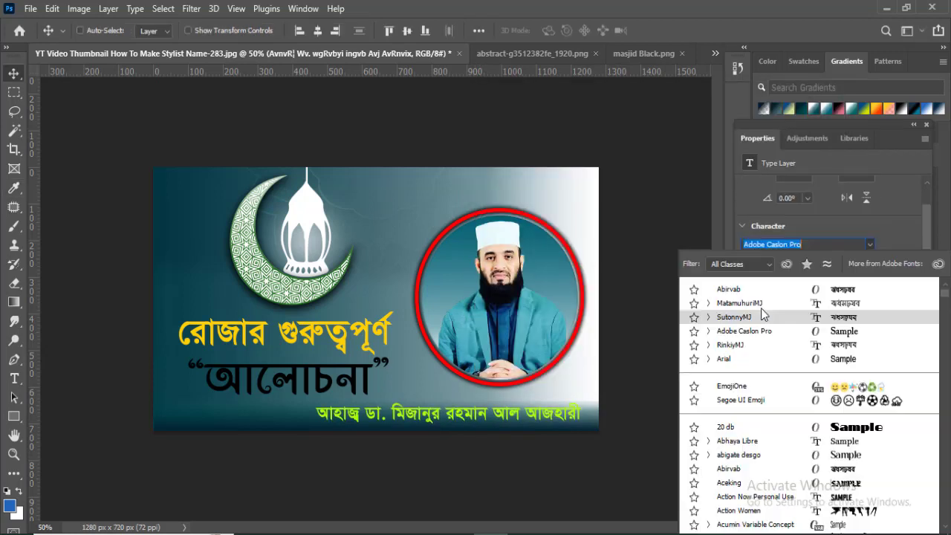
{"action": "key", "text": "Down"}
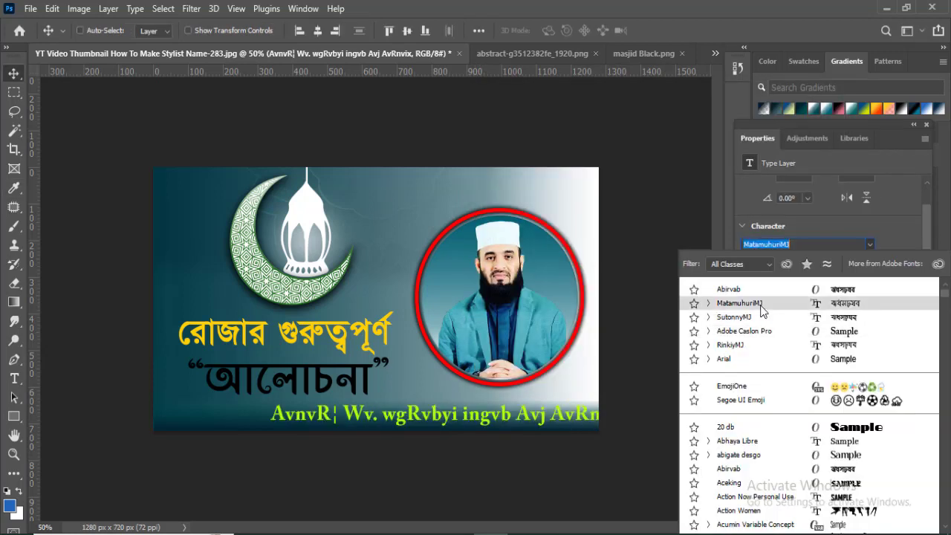
{"action": "left_click", "coordinate": [761, 306]}
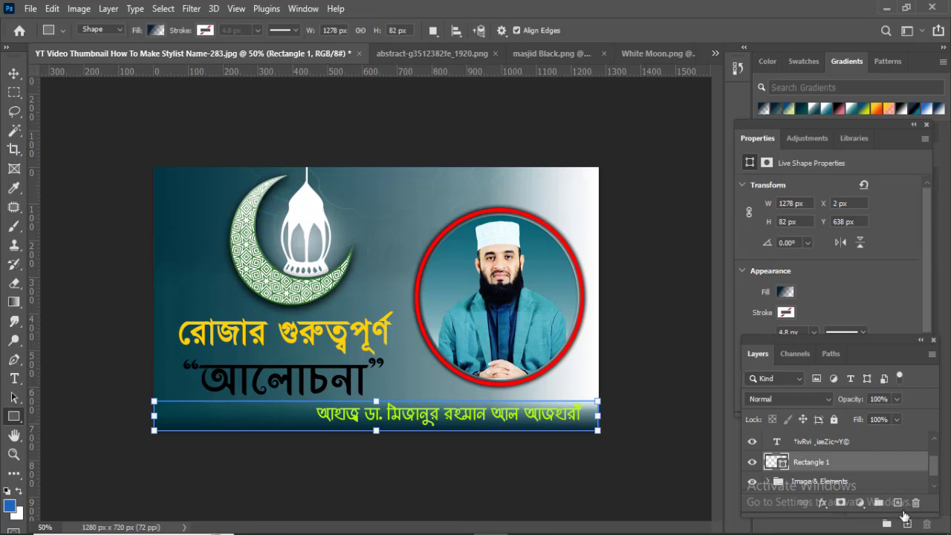
Step: Add a white triangle about 48.5 x 42 px, rotated 90° to point right, at the left end of the bottom strip, above Rectangle 1
{"action": "left_click", "coordinate": [897, 503]}
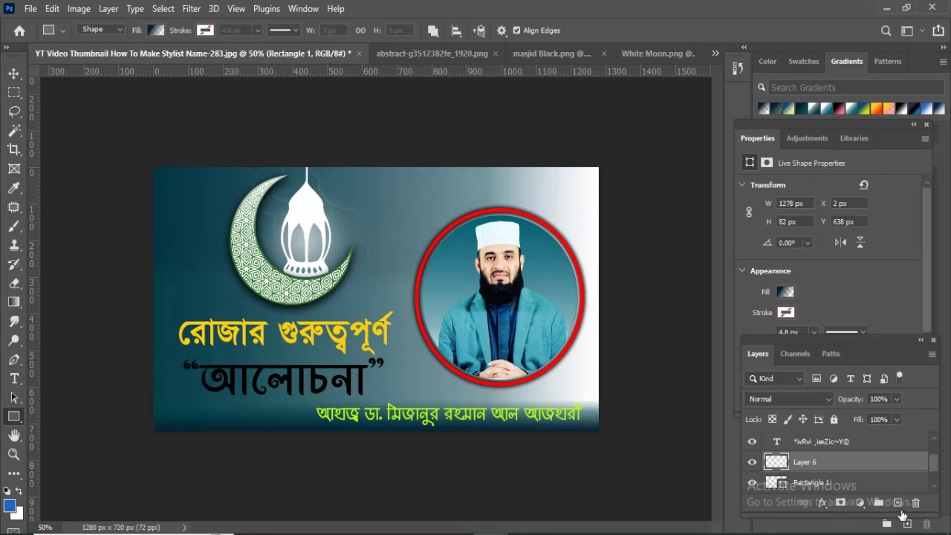
{"action": "right_click", "coordinate": [14, 417]}
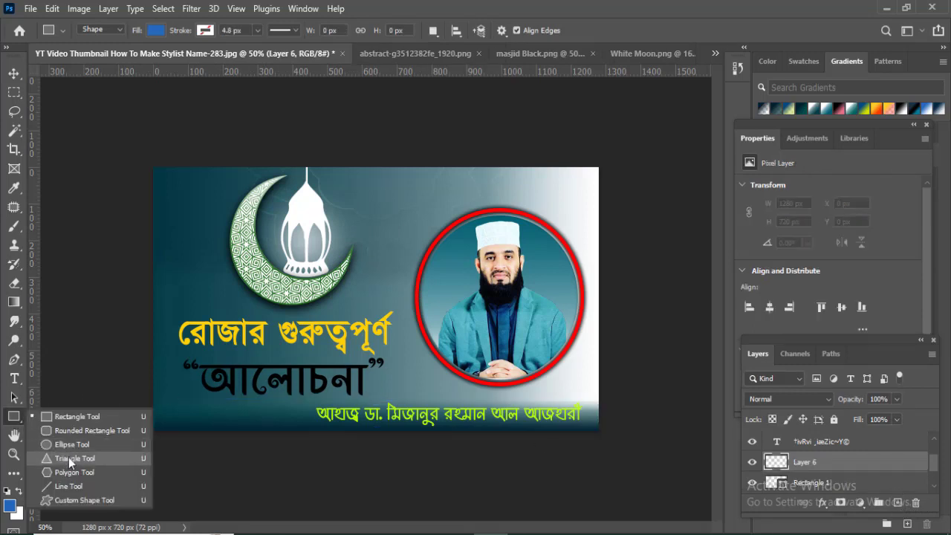
{"action": "left_click", "coordinate": [70, 460]}
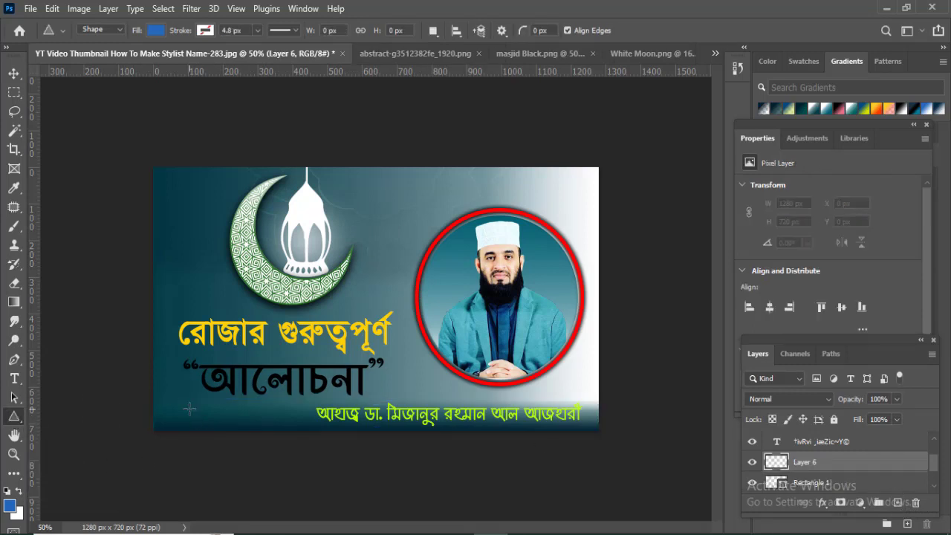
{"action": "mouse_move", "coordinate": [189, 405]}
{"action": "left_mouse_down"}
{"action": "mouse_move", "coordinate": [211, 427]}
{"action": "mouse_move", "coordinate": [176, 414]}
{"action": "left_mouse_up"}
{"action": "left_click", "coordinate": [155, 30]}
{"action": "left_click", "coordinate": [93, 108]}
{"action": "left_click", "coordinate": [14, 74]}
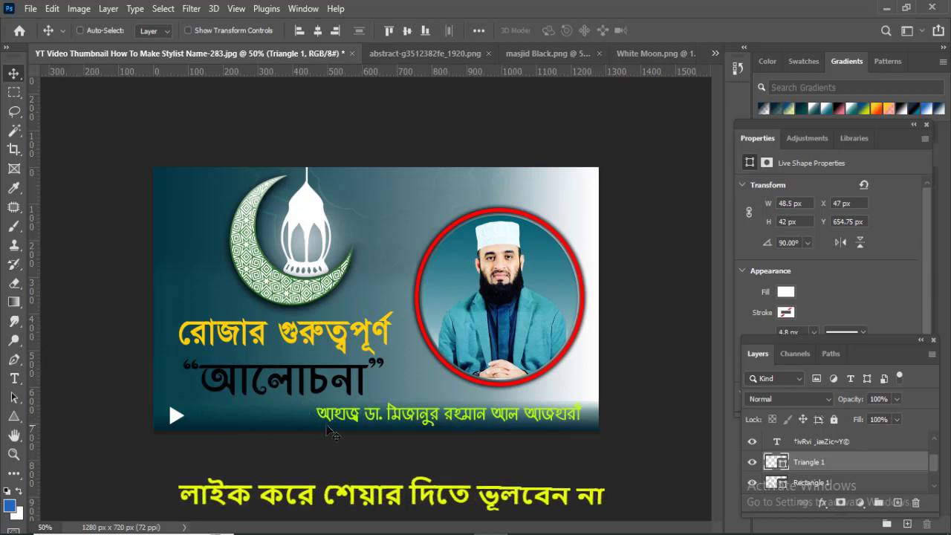
Step: Add a drop shadow to the lime-green speaker's name
{"action": "scroll", "coordinate": [935, 471], "scroll_direction": "up", "scroll_amount": 3}
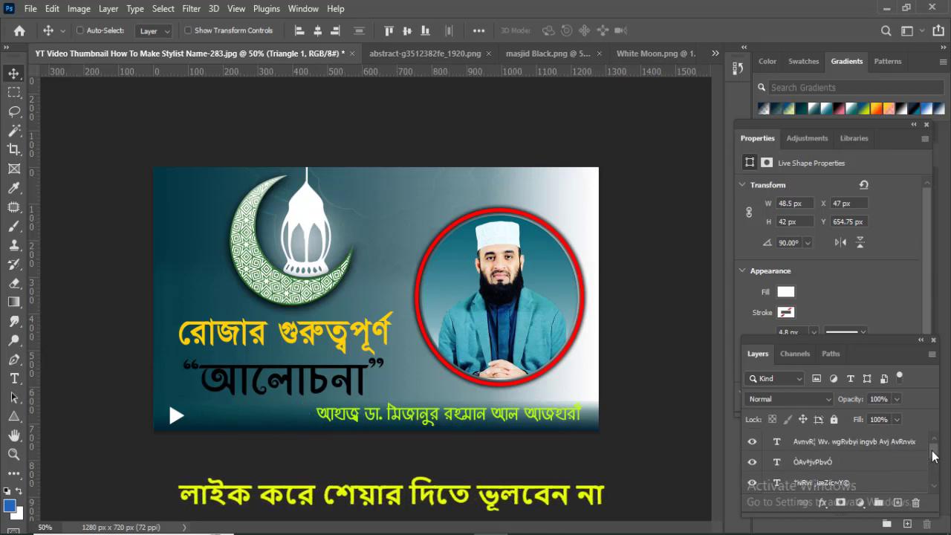
{"action": "right_click", "coordinate": [848, 446]}
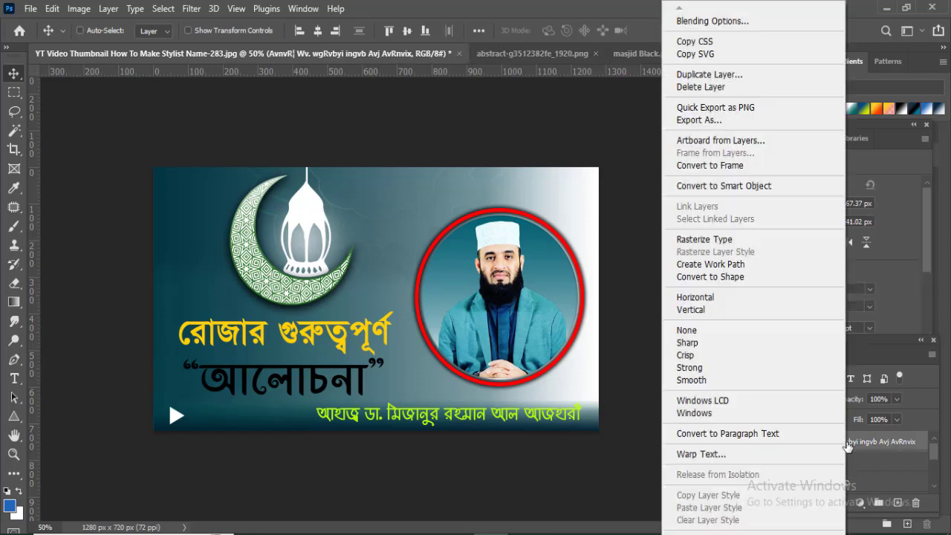
{"action": "left_click", "coordinate": [725, 17]}
{"action": "left_click", "coordinate": [567, 380]}
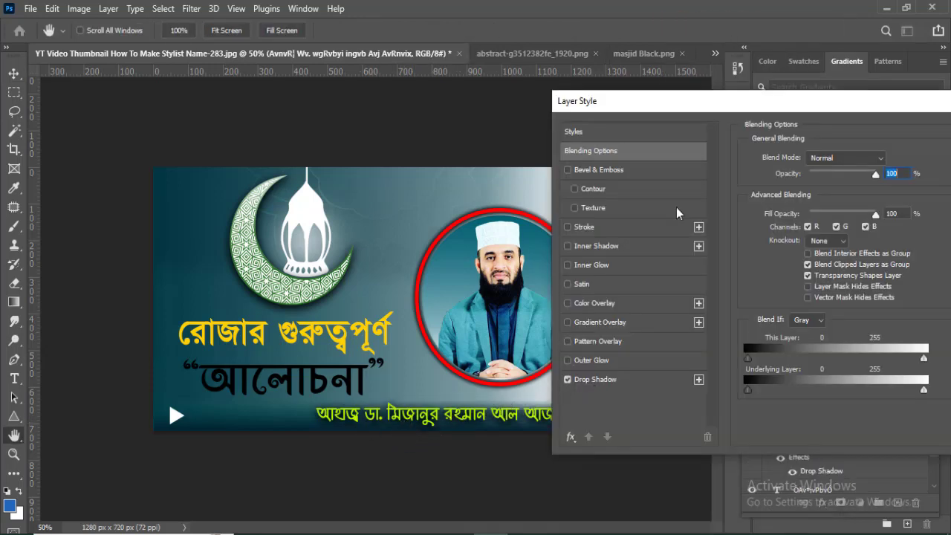
{"action": "key", "text": "Return"}
Step: Add a drop shadow to the golden-yellow title “রোজার গুরুত্বপূর্ণ”
{"action": "scroll", "coordinate": [874, 466], "scroll_direction": "down", "scroll_amount": 3}
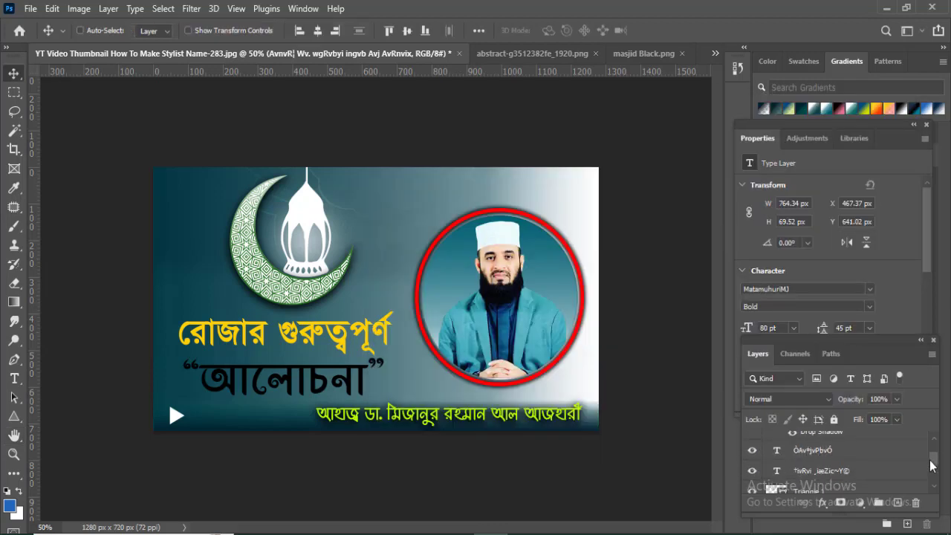
{"action": "left_click", "coordinate": [873, 461]}
{"action": "right_click", "coordinate": [873, 460]}
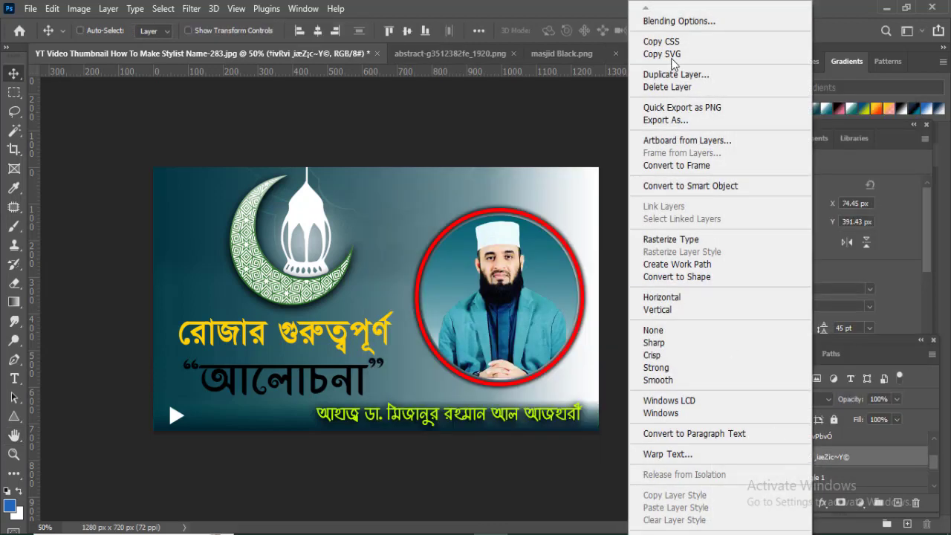
{"action": "left_click", "coordinate": [690, 22]}
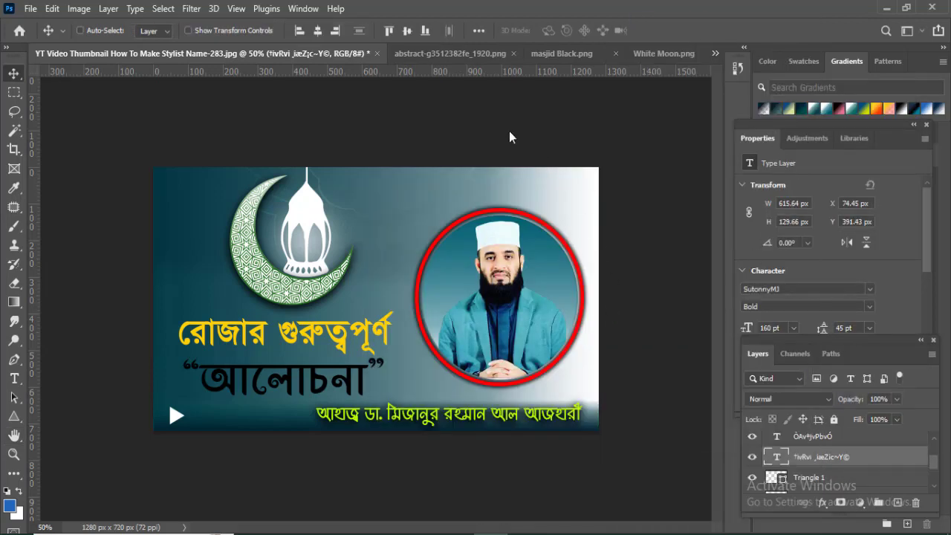
{"action": "left_click", "coordinate": [514, 385]}
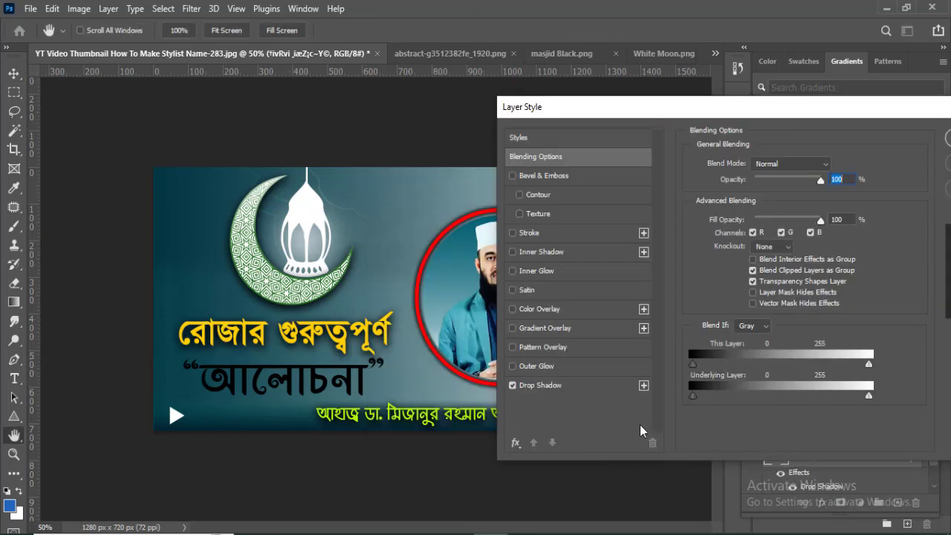
{"action": "key", "text": "Return"}
Step: Change the black second line “আলোচনা” to white
{"action": "scroll", "coordinate": [935, 469], "scroll_direction": "down", "scroll_amount": 2}
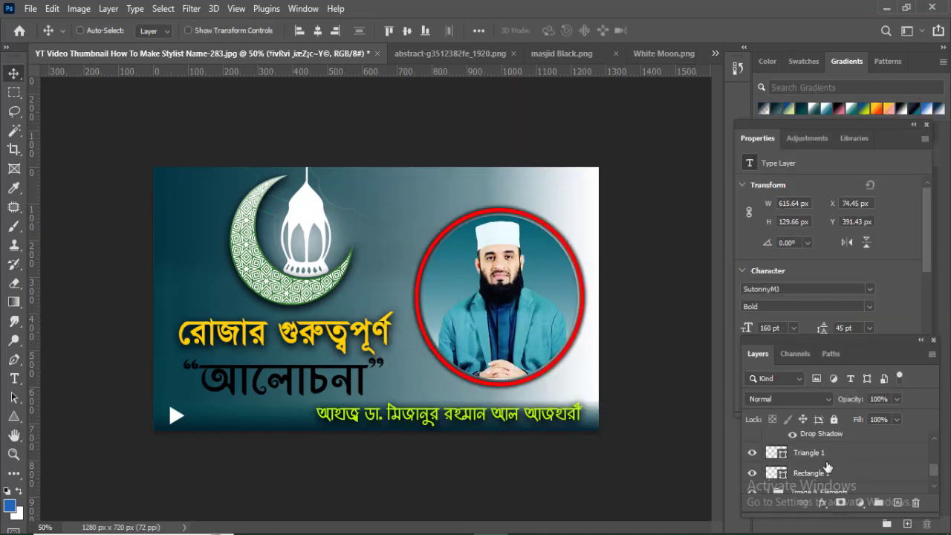
{"action": "scroll", "coordinate": [827, 466], "scroll_direction": "up", "scroll_amount": 2}
{"action": "left_click", "coordinate": [847, 466]}
{"action": "scroll", "coordinate": [860, 294], "scroll_direction": "down", "scroll_amount": 3}
{"action": "left_click", "coordinate": [860, 222]}
{"action": "left_click_drag", "start_coordinate": [558, 177], "coordinate": [451, 111]}
{"action": "left_click", "coordinate": [781, 128]}
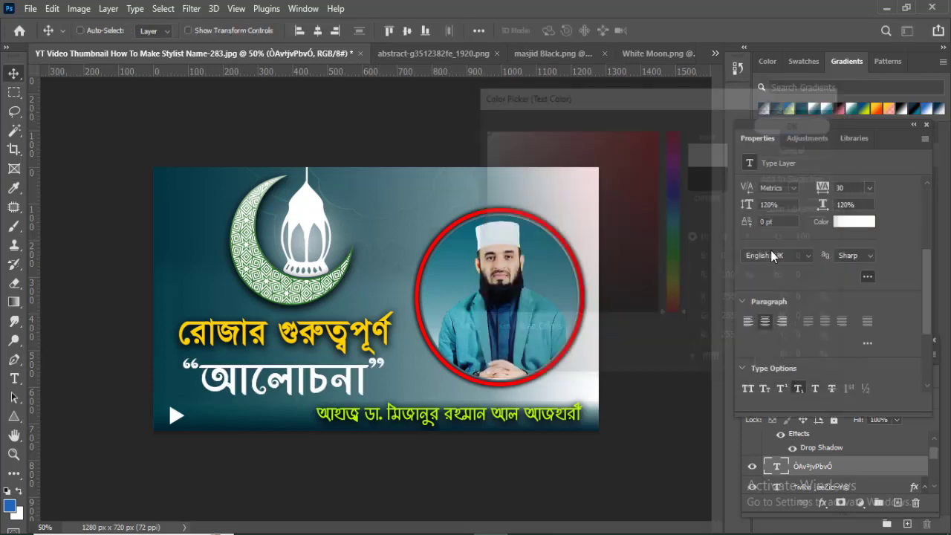
Step: Add a drop shadow to the white “আলোচনা” text
{"action": "right_click", "coordinate": [834, 468]}
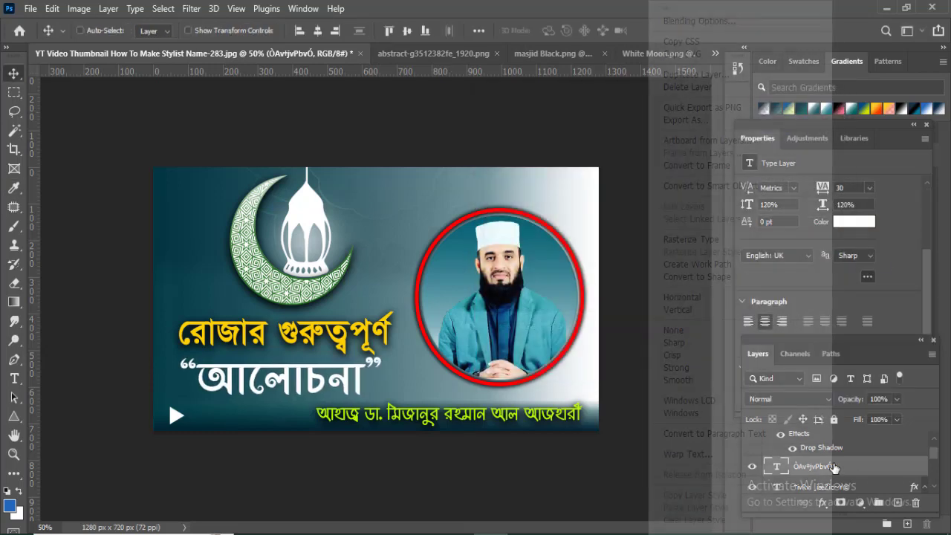
{"action": "left_click", "coordinate": [688, 23]}
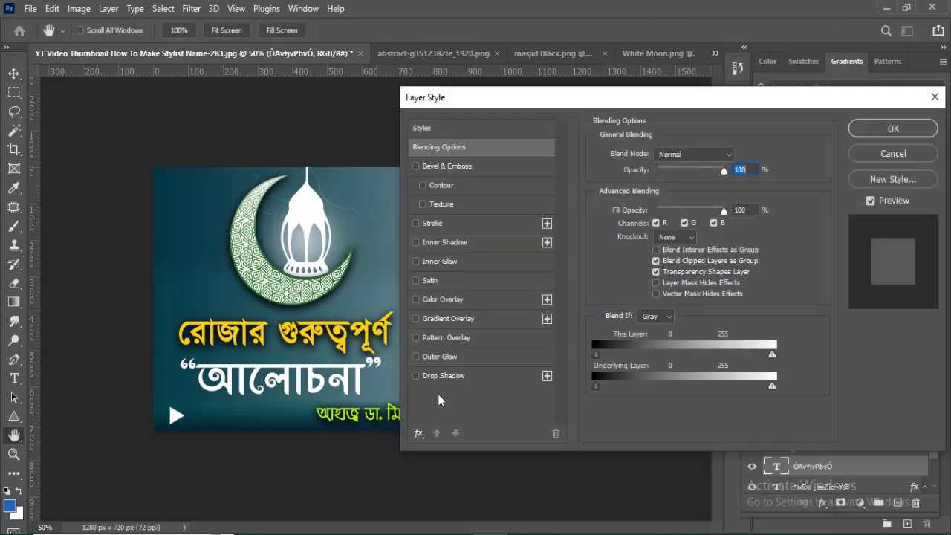
{"action": "left_click", "coordinate": [416, 376]}
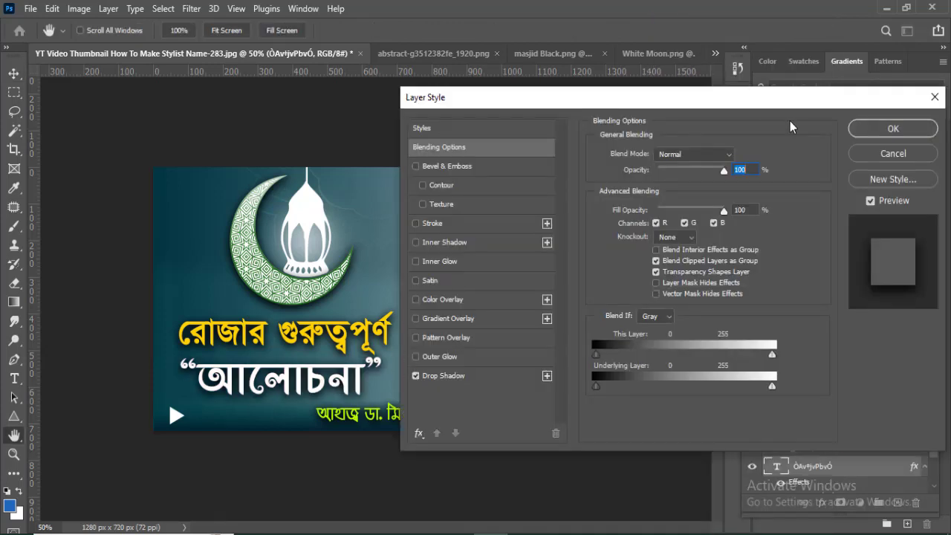
{"action": "key", "text": "Return"}
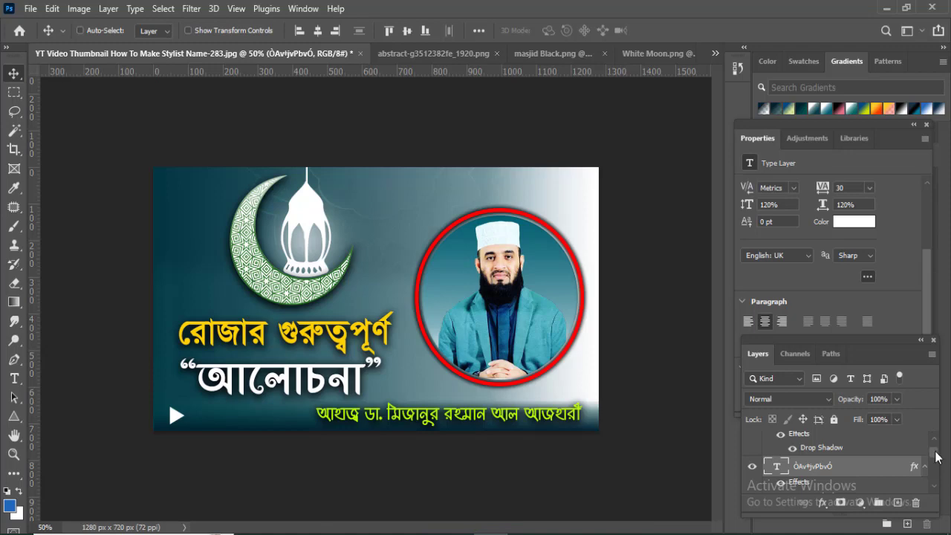
Step: Add a drop shadow to the white triangle on the bottom strip
{"action": "left_click_drag", "start_coordinate": [936, 456], "coordinate": [937, 473]}
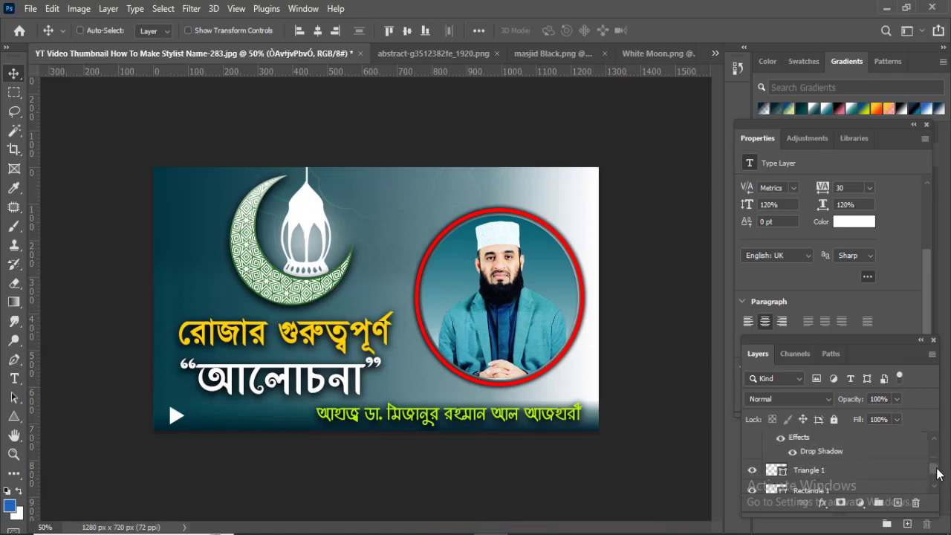
{"action": "left_click", "coordinate": [821, 470]}
{"action": "right_click", "coordinate": [831, 468]}
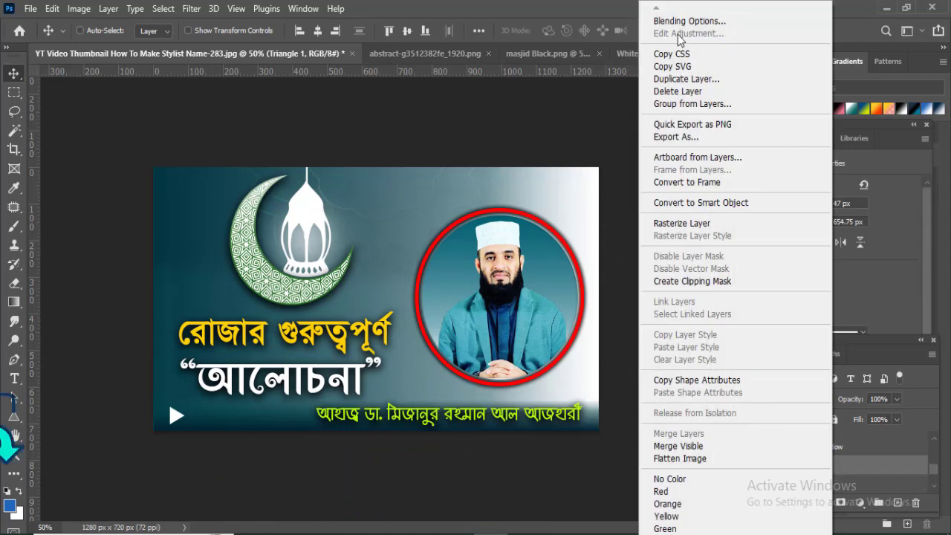
{"action": "left_click", "coordinate": [688, 21]}
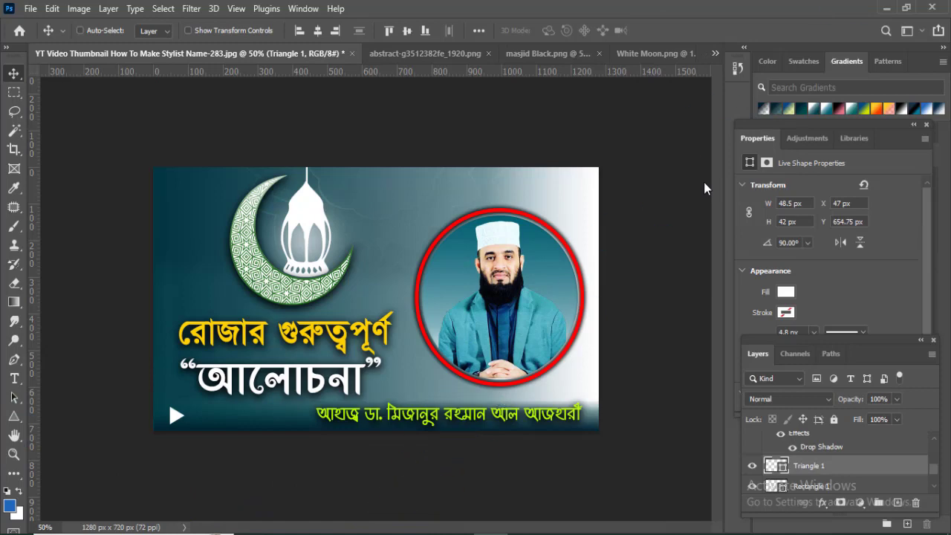
{"action": "left_click_drag", "start_coordinate": [516, 106], "coordinate": [653, 112]}
{"action": "left_click", "coordinate": [551, 382]}
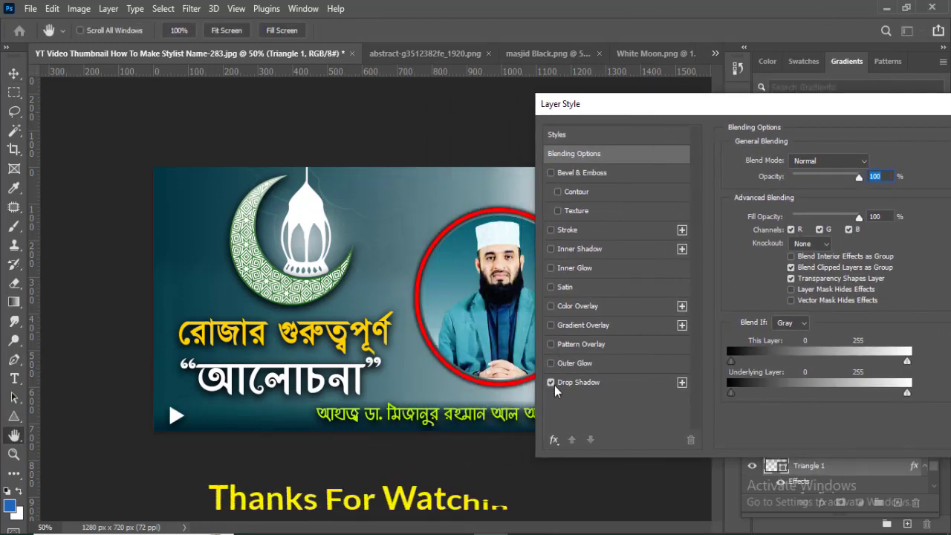